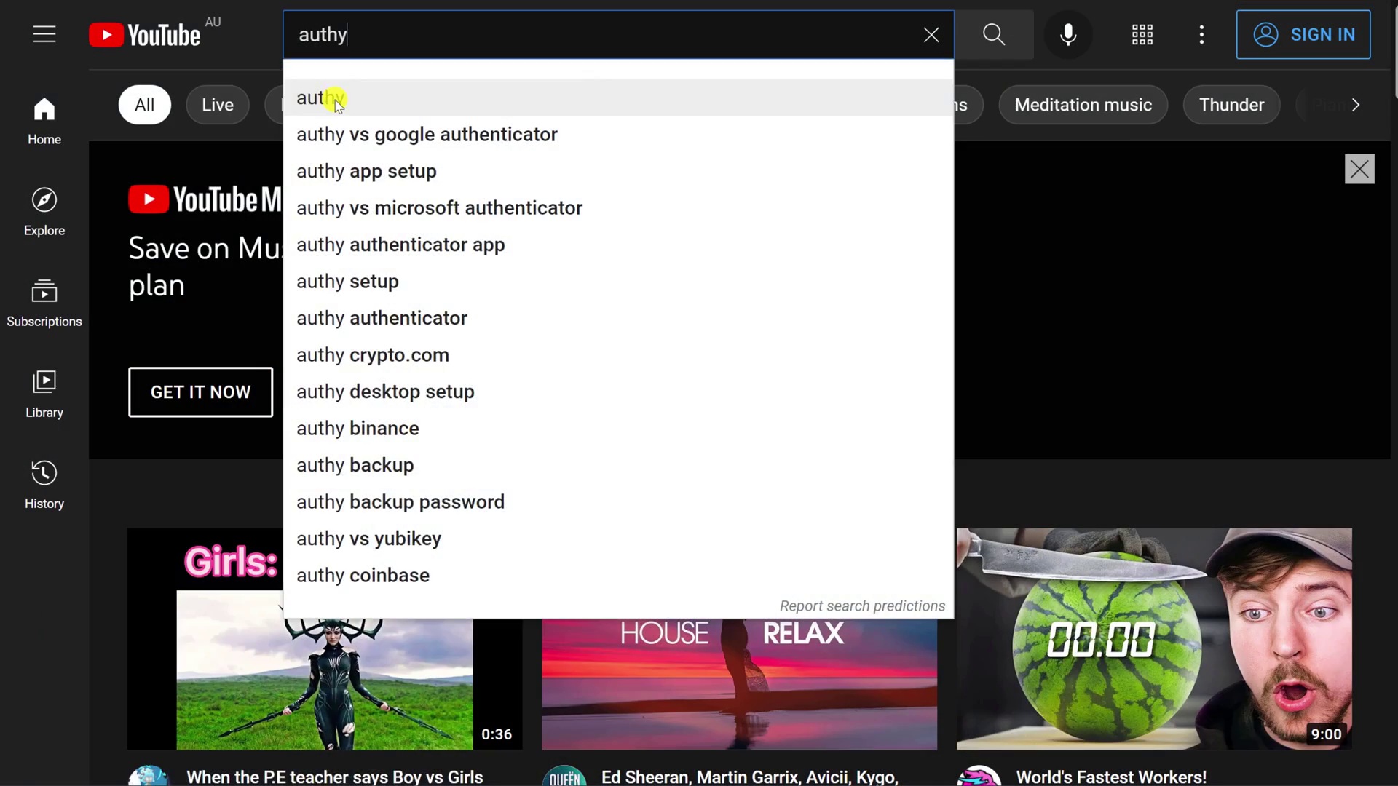
# Search YouTube for authy and play the 'How To Use Authy on Desktop and Mobile' video.
pyautogui.click(328, 97)
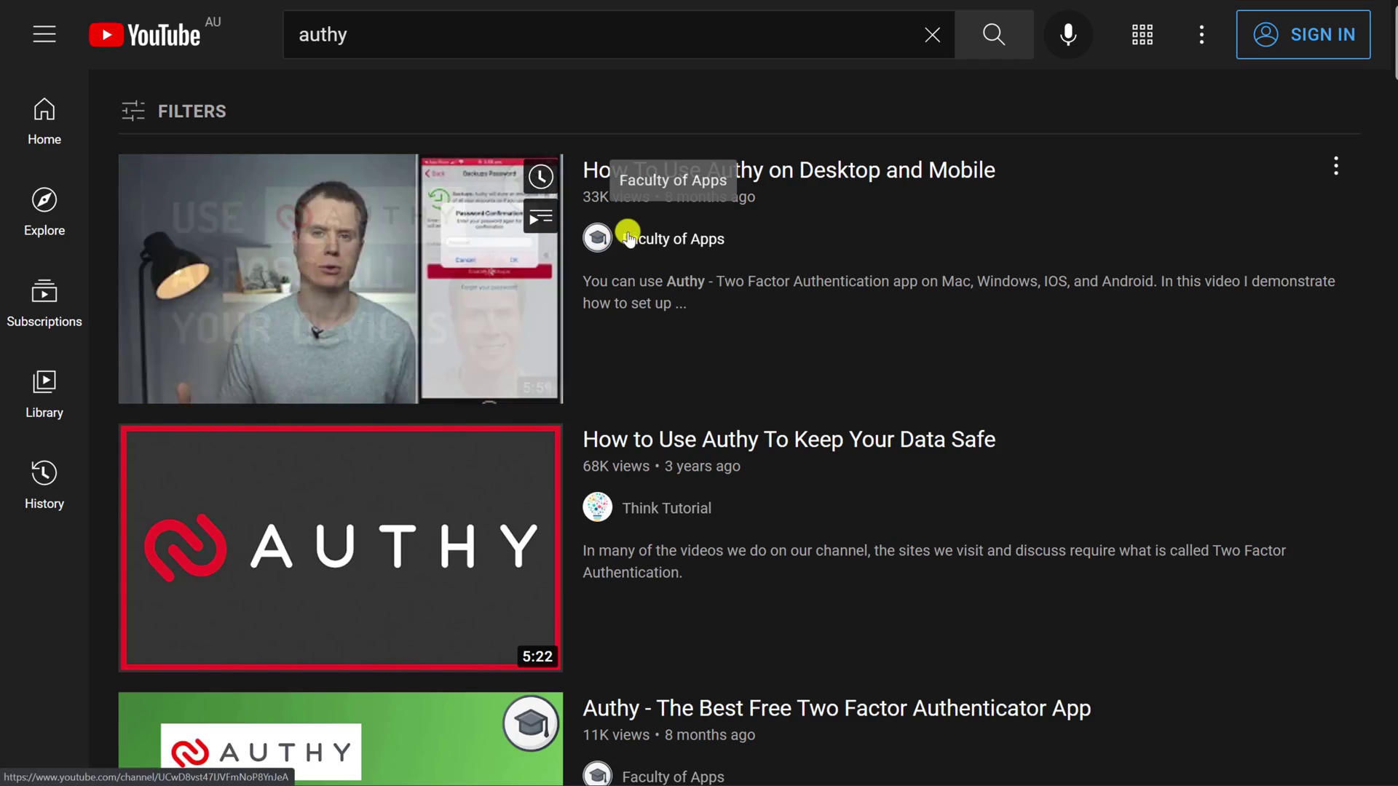
pyautogui.click(817, 174)
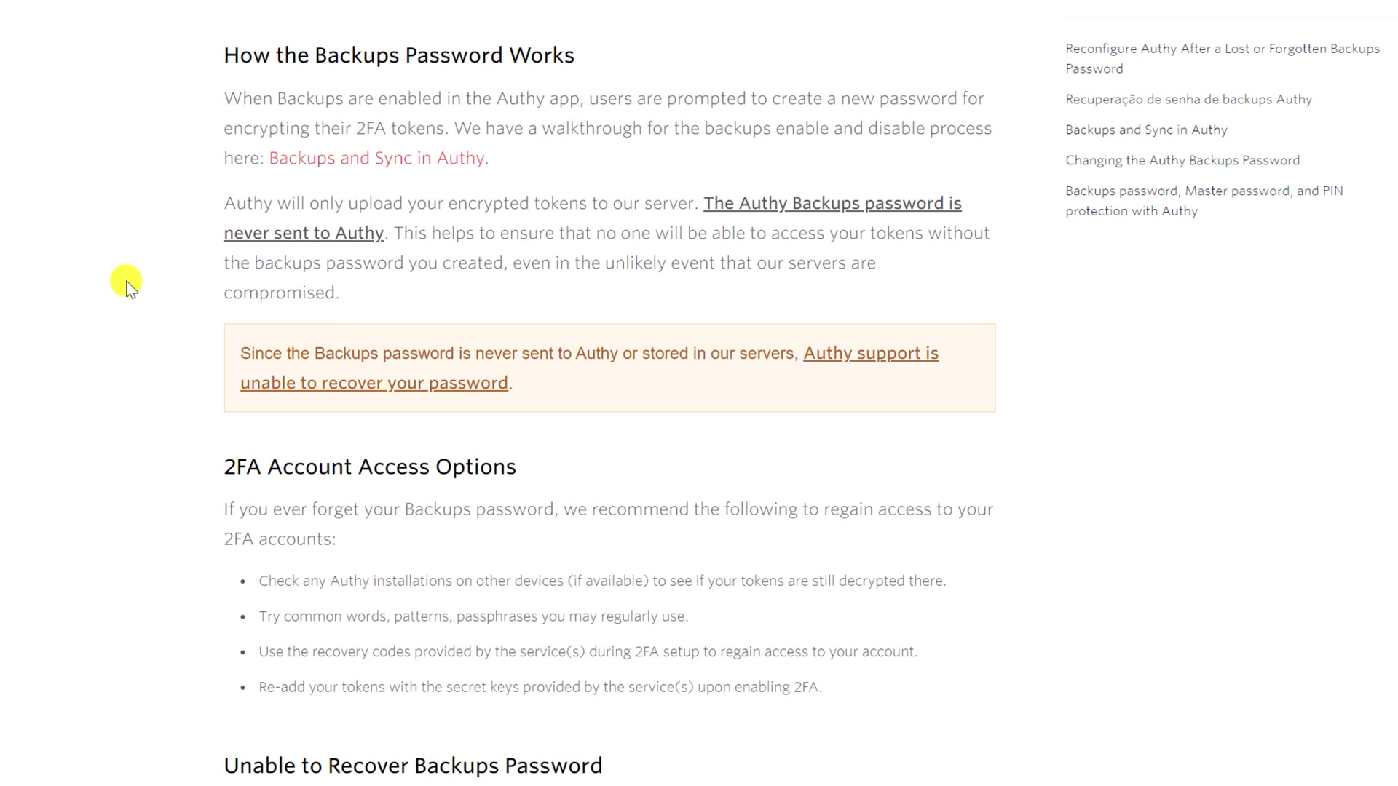
# Highlight the note that support can't recover the password, then open the Reconfigure Authy article to Step 1.
pyautogui.moveTo(239, 351); pyautogui.dragTo(575, 392)
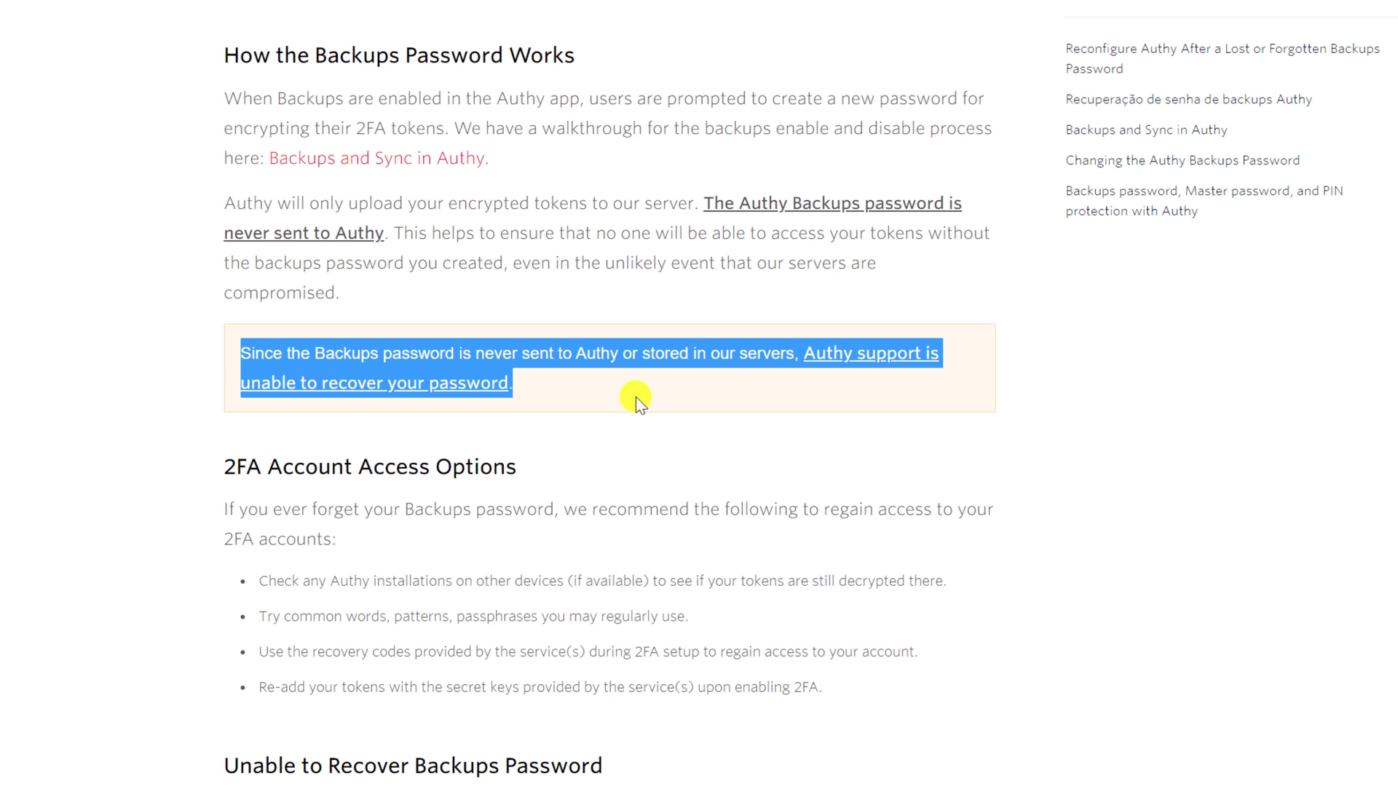
pyautogui.scroll(-7, 636, 396)
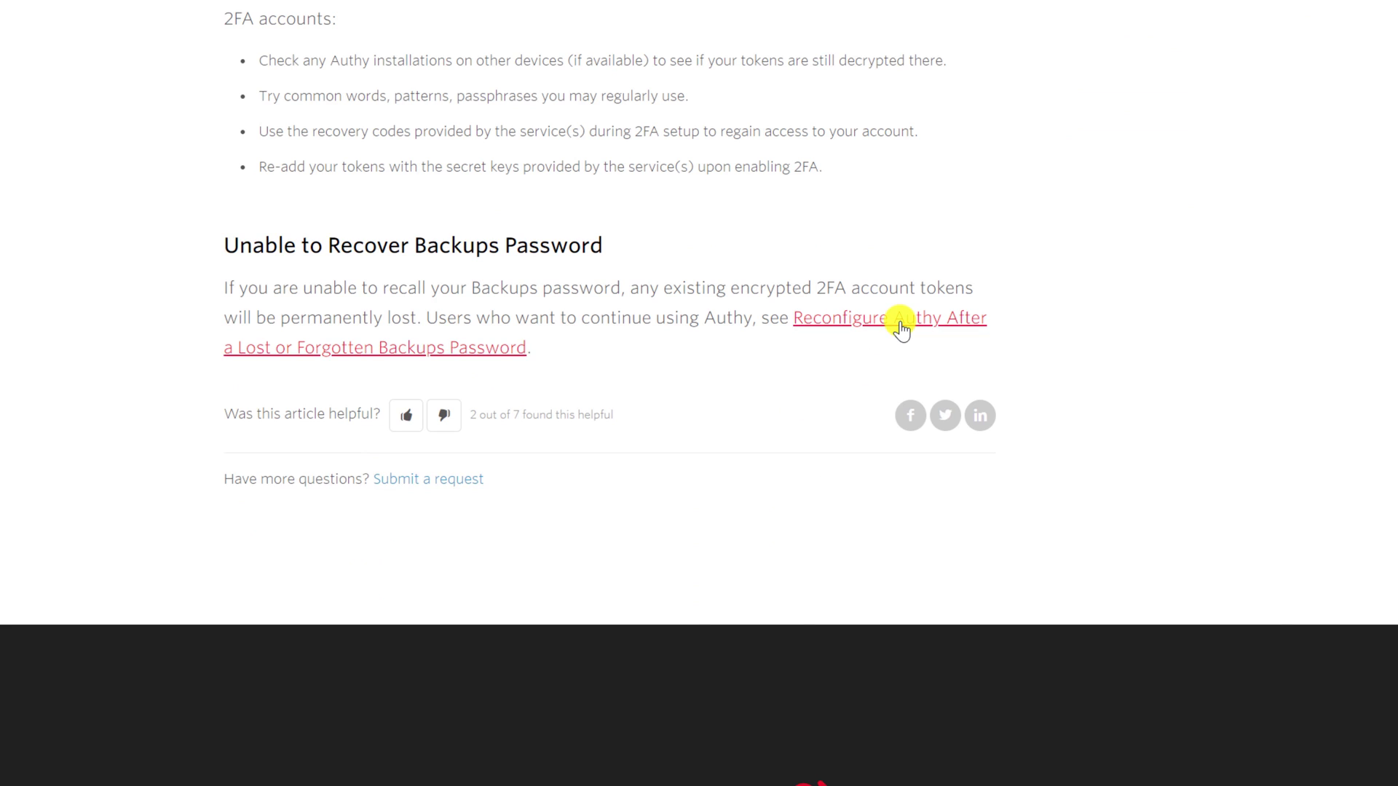
pyautogui.click(898, 319)
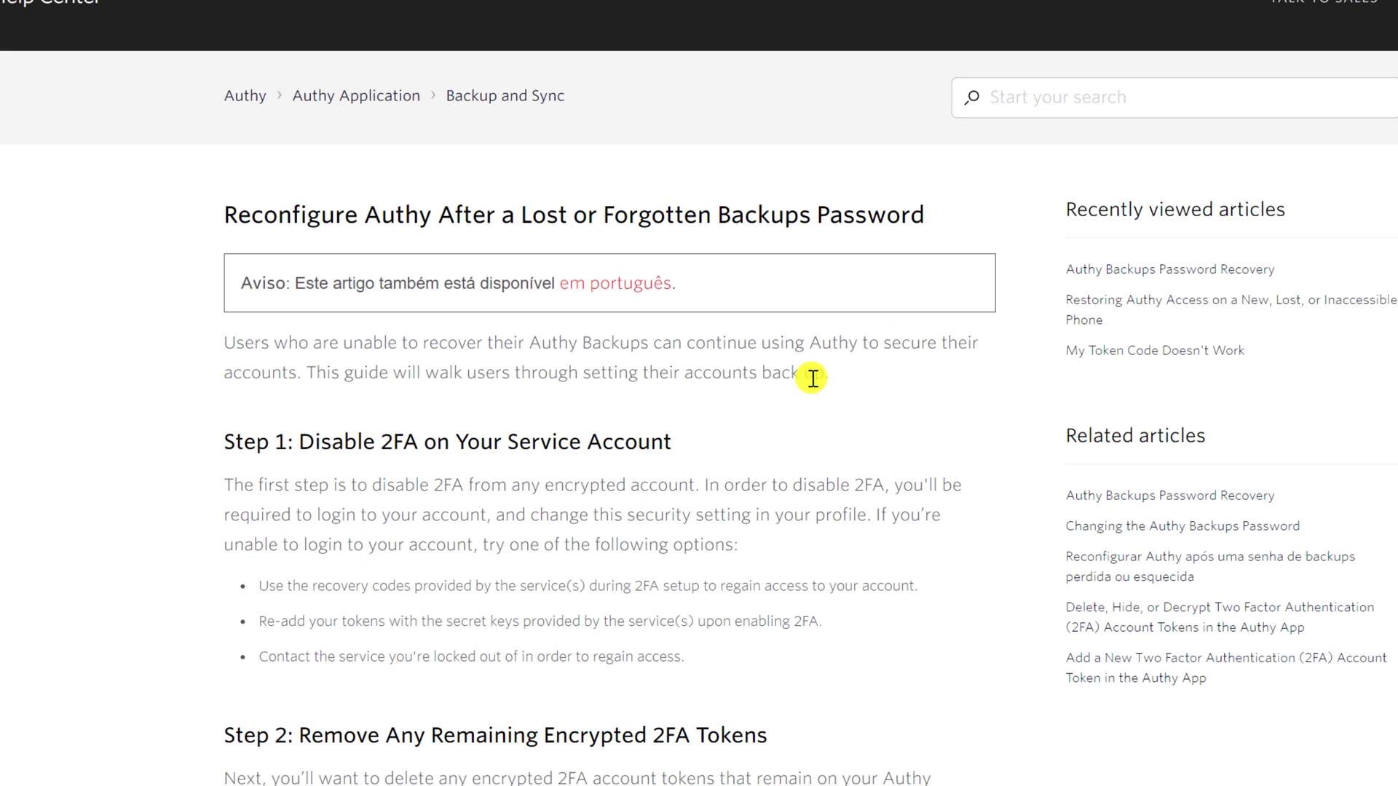
pyautogui.scroll(-5, 812, 377)
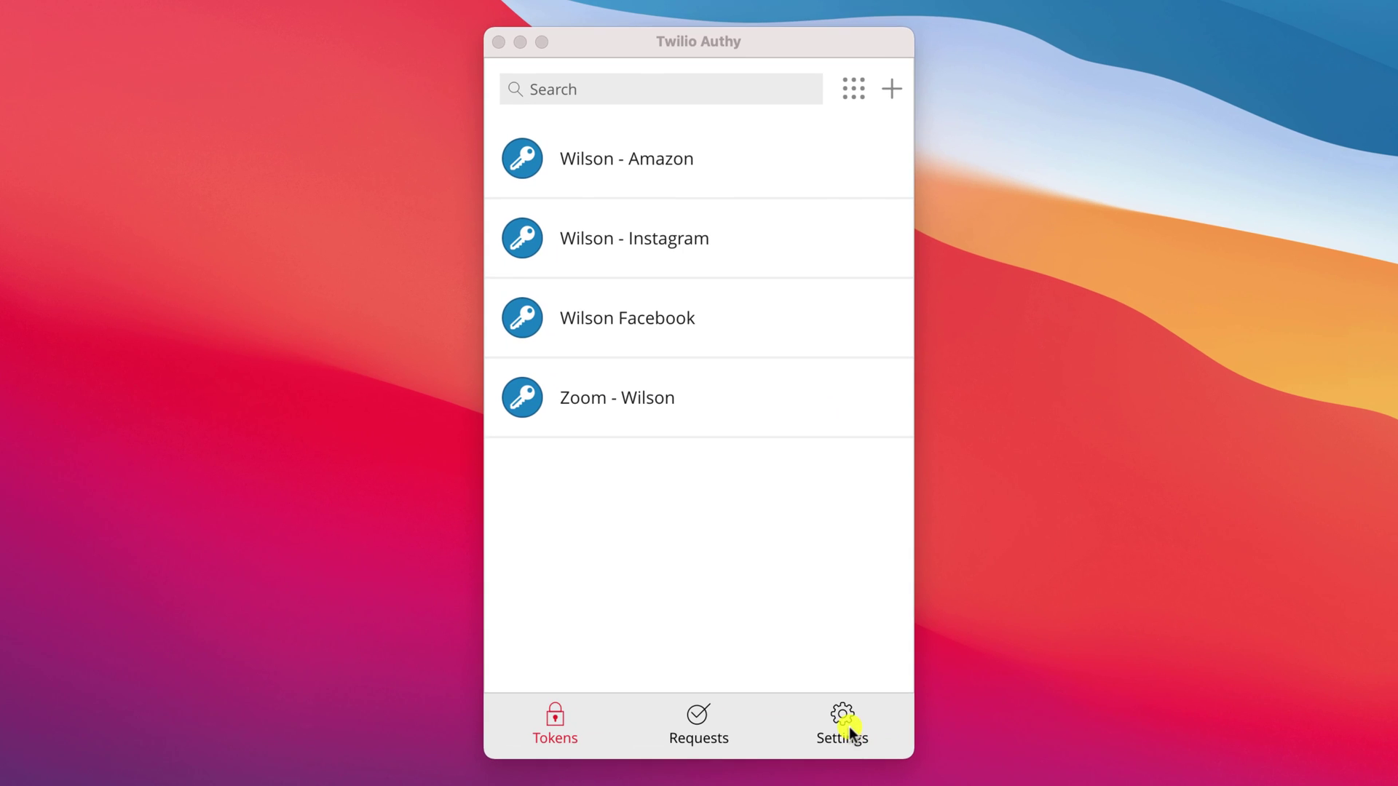
# In Settings > Accounts, choose Change next to Authenticator Backups Password.
pyautogui.click(845, 722)
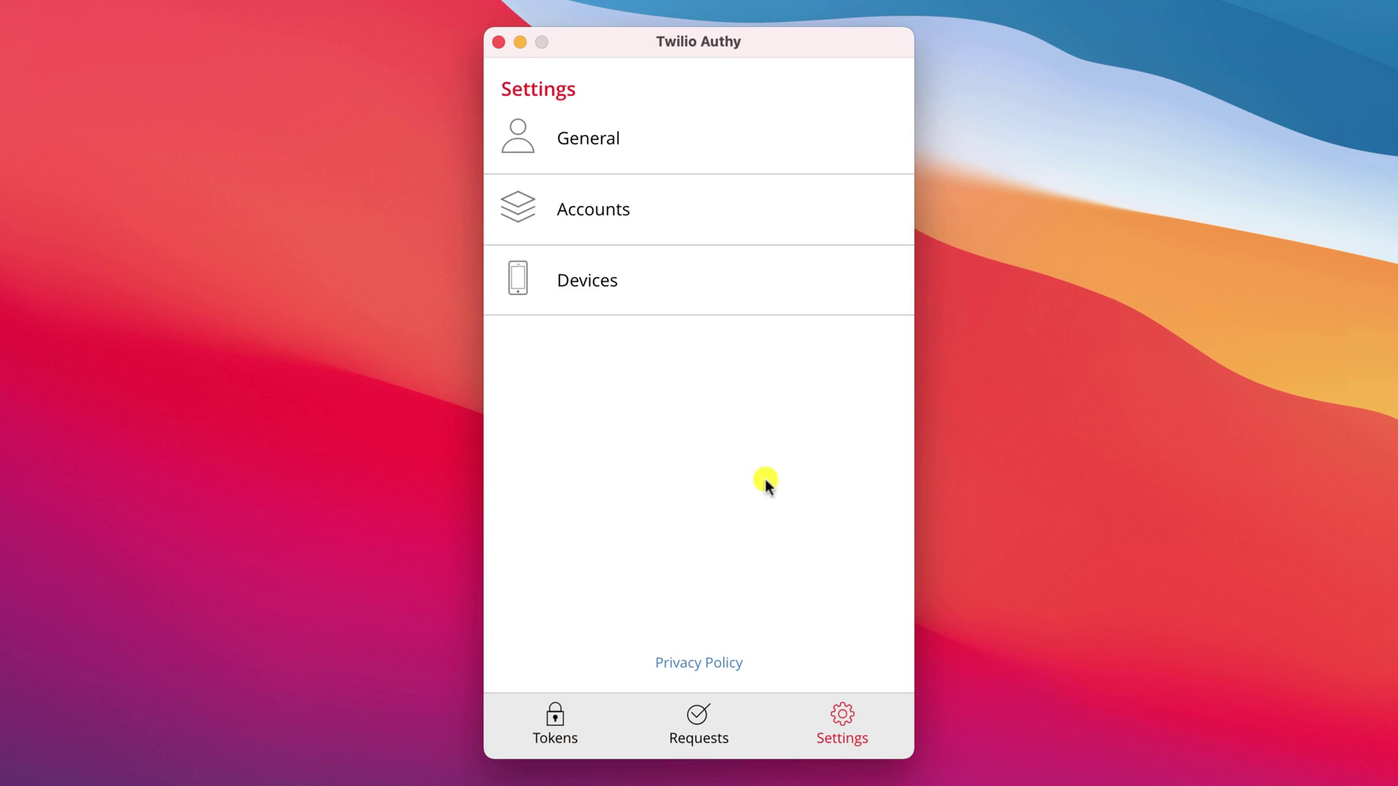
pyautogui.click(580, 207)
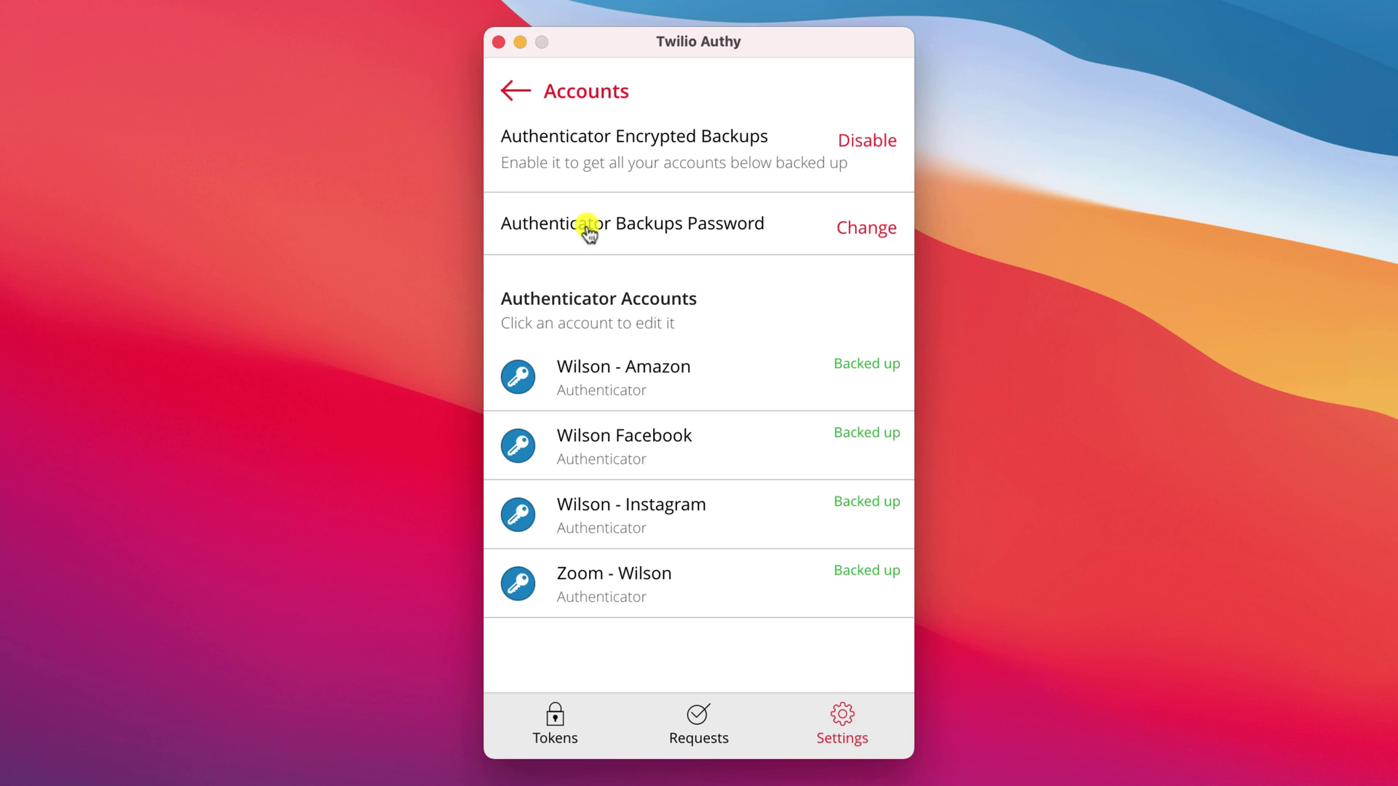
pyautogui.click(862, 230)
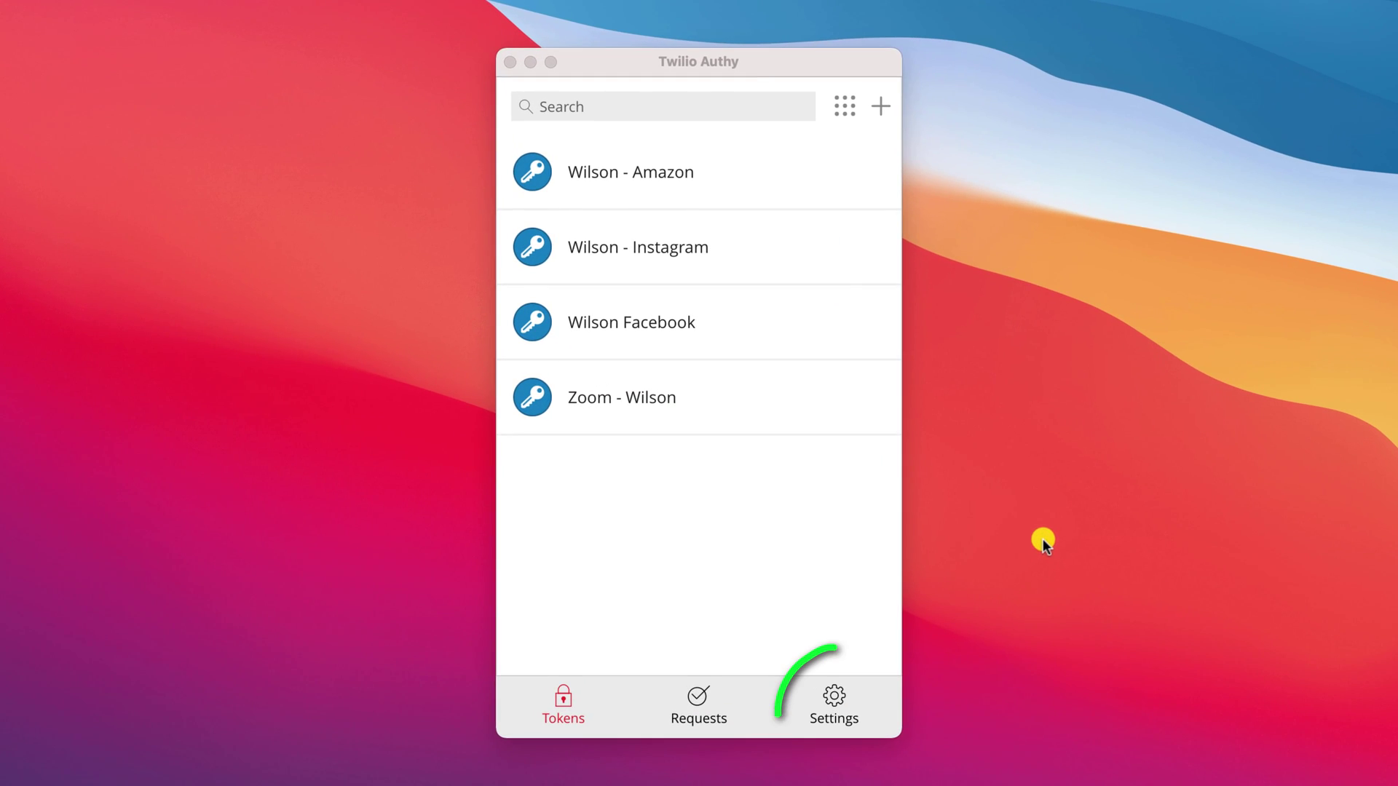
# Make the phone number row editable in Authy's Settings > General.
pyautogui.click(827, 713)
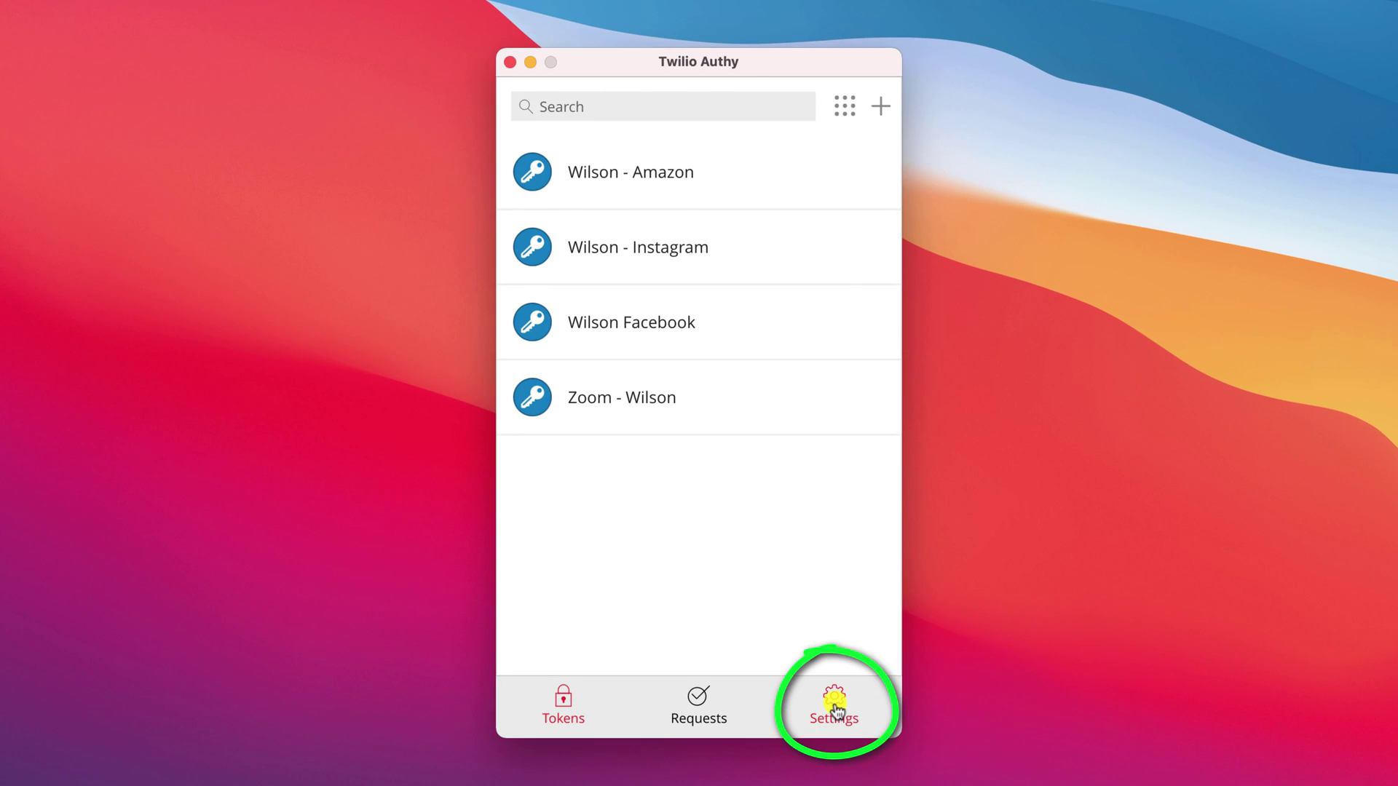
pyautogui.click(837, 702)
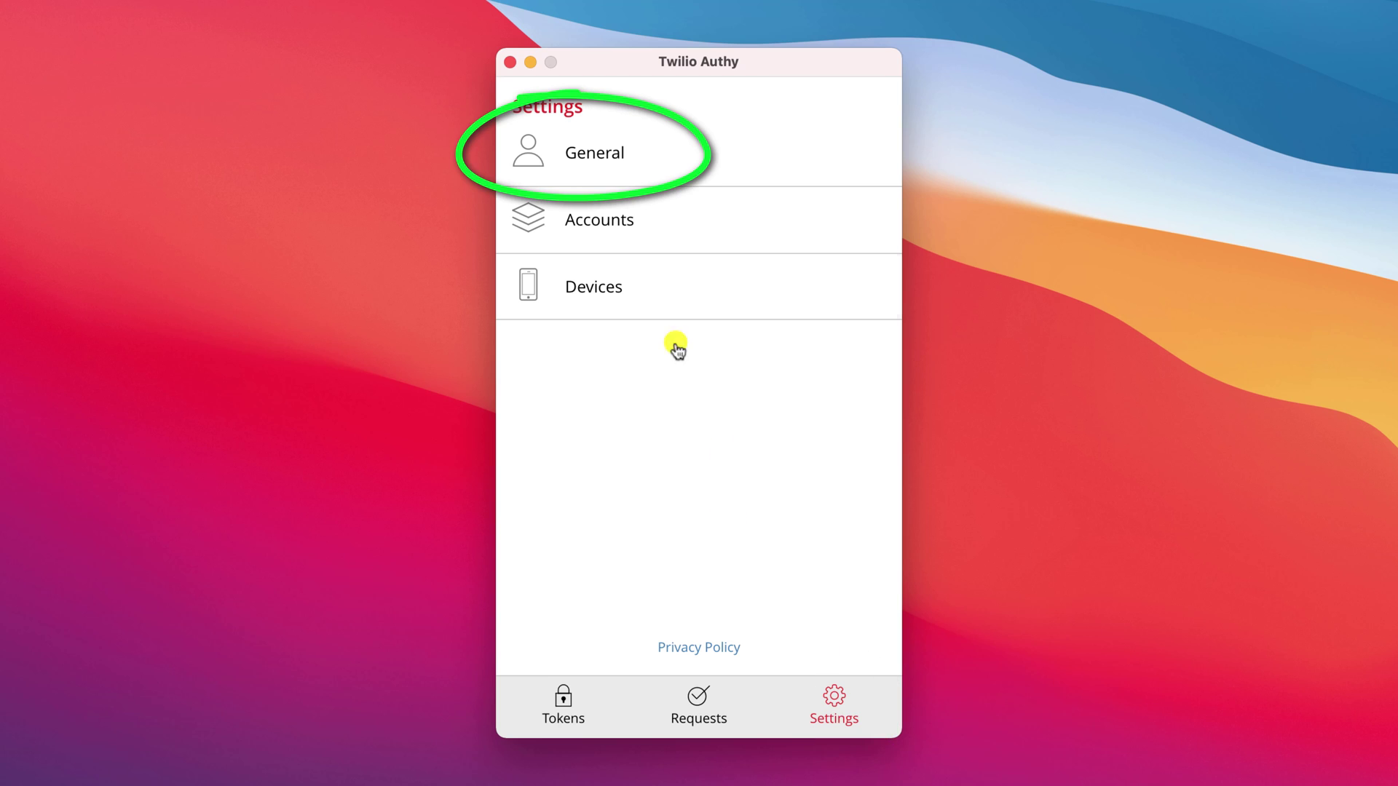
pyautogui.click(584, 151)
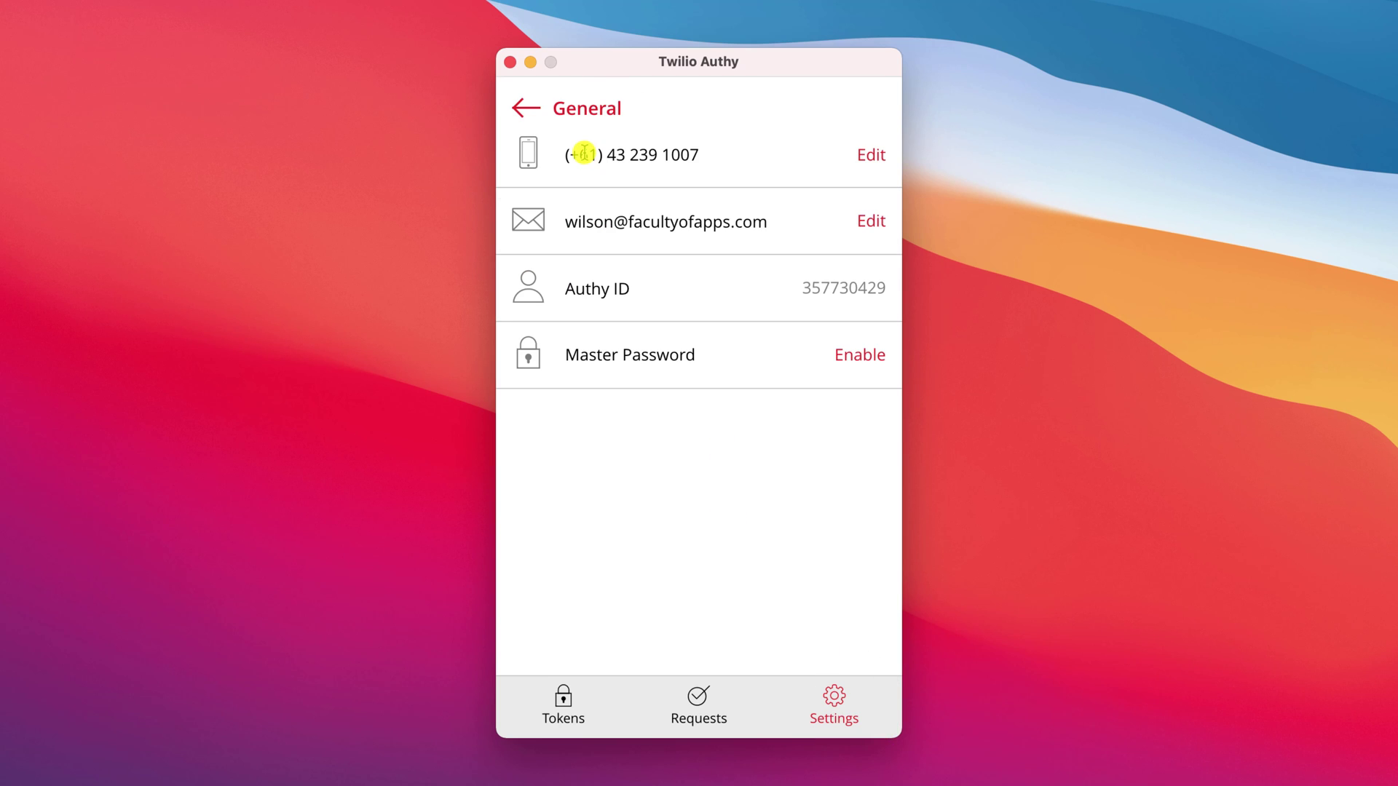
pyautogui.click(877, 157)
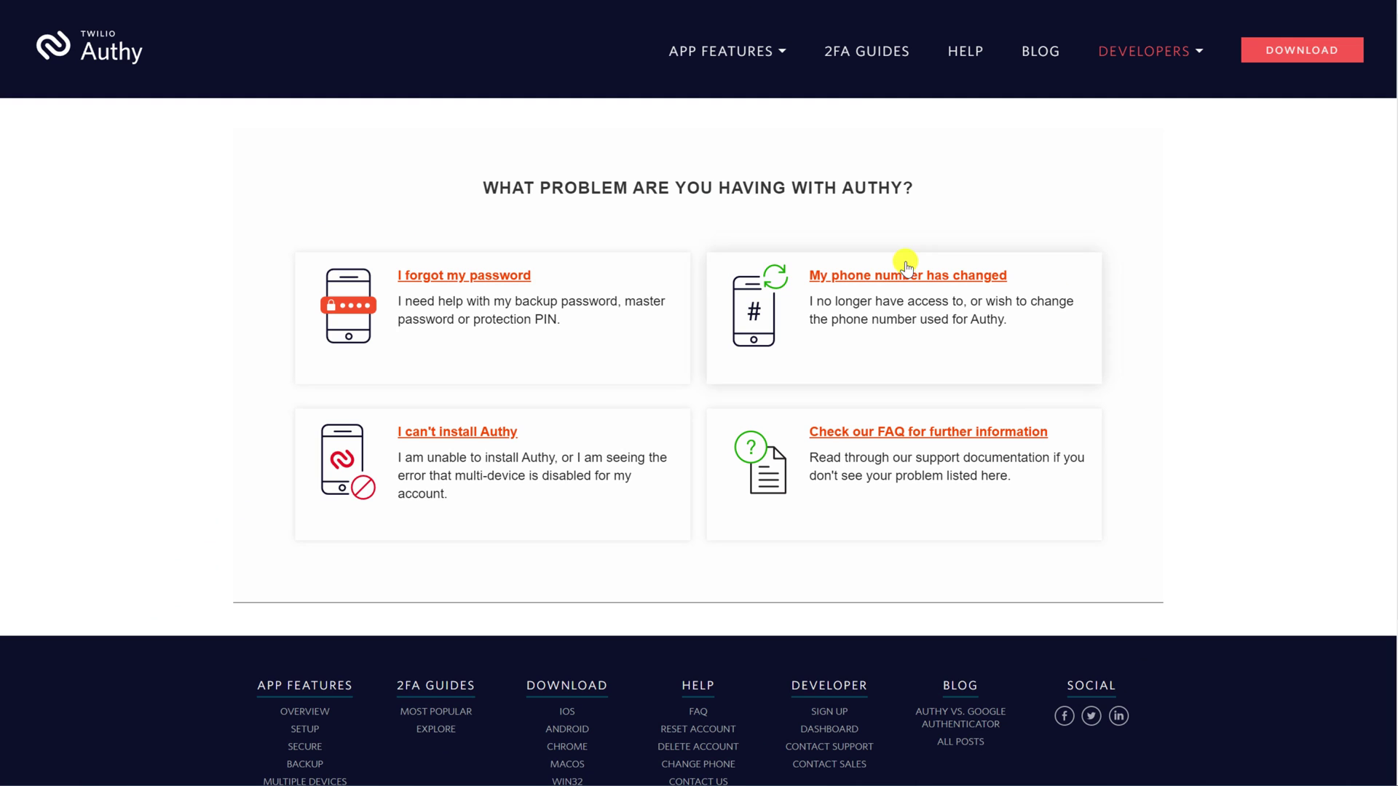
pyautogui.click(906, 271)
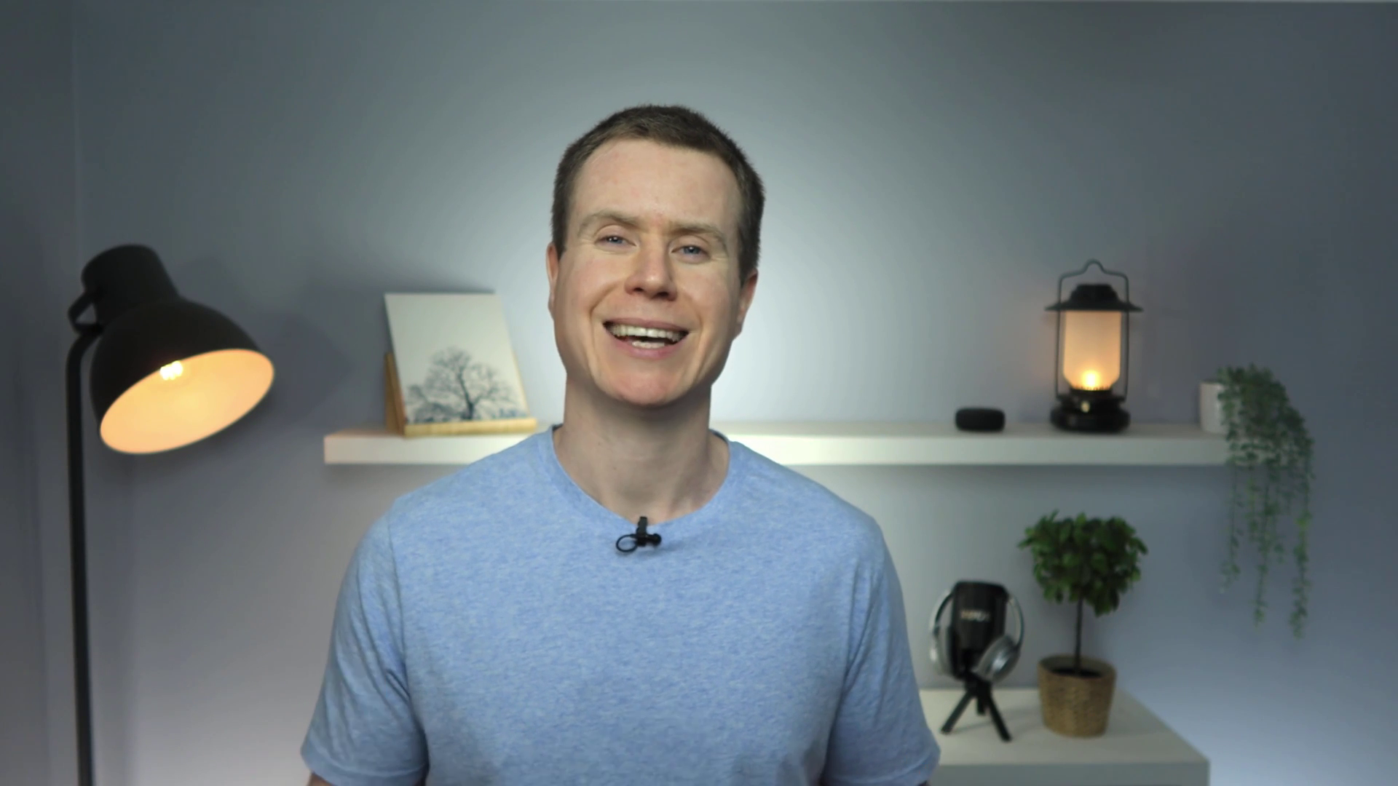
pyautogui.write('007')
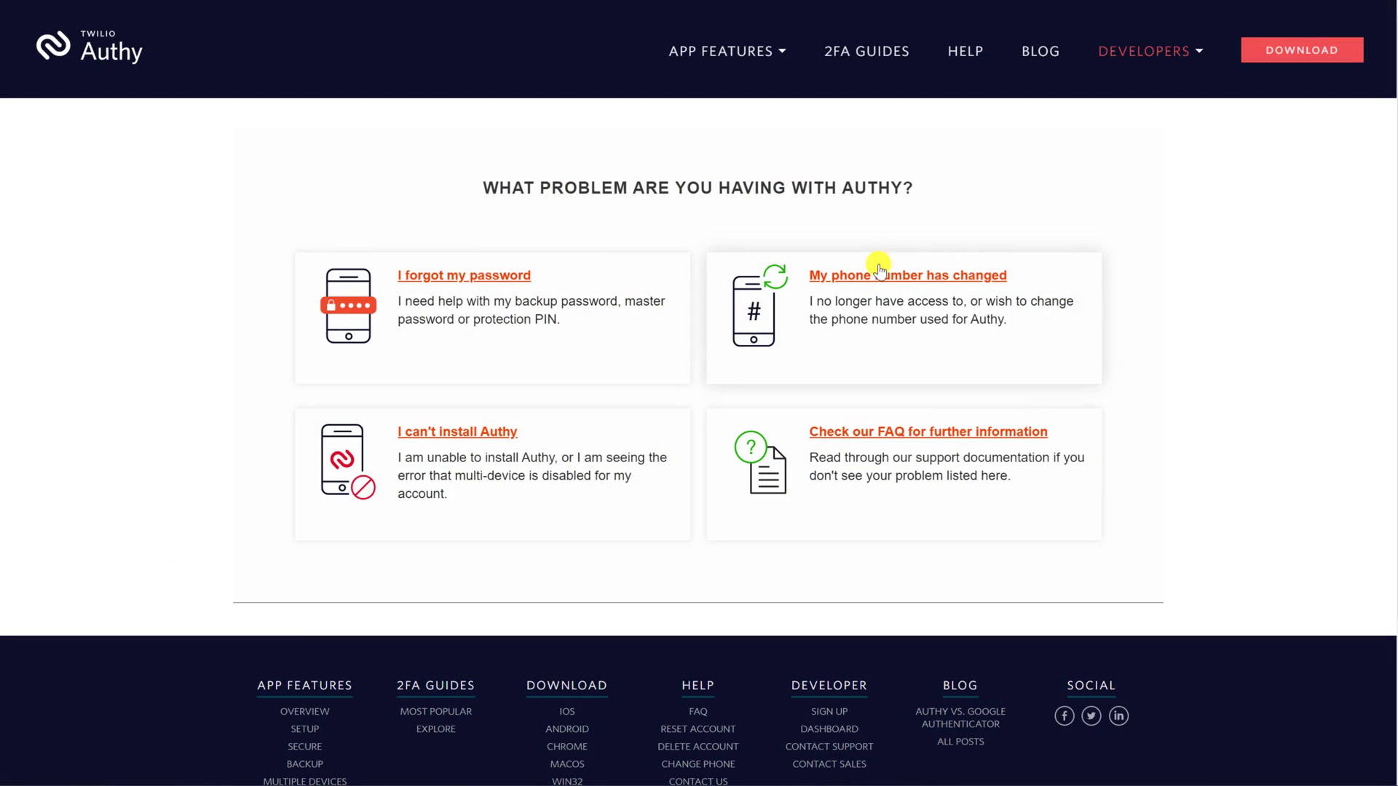
# Choose 'My phone number has changed' and continue past the checklist to the request form.
pyautogui.click(883, 278)
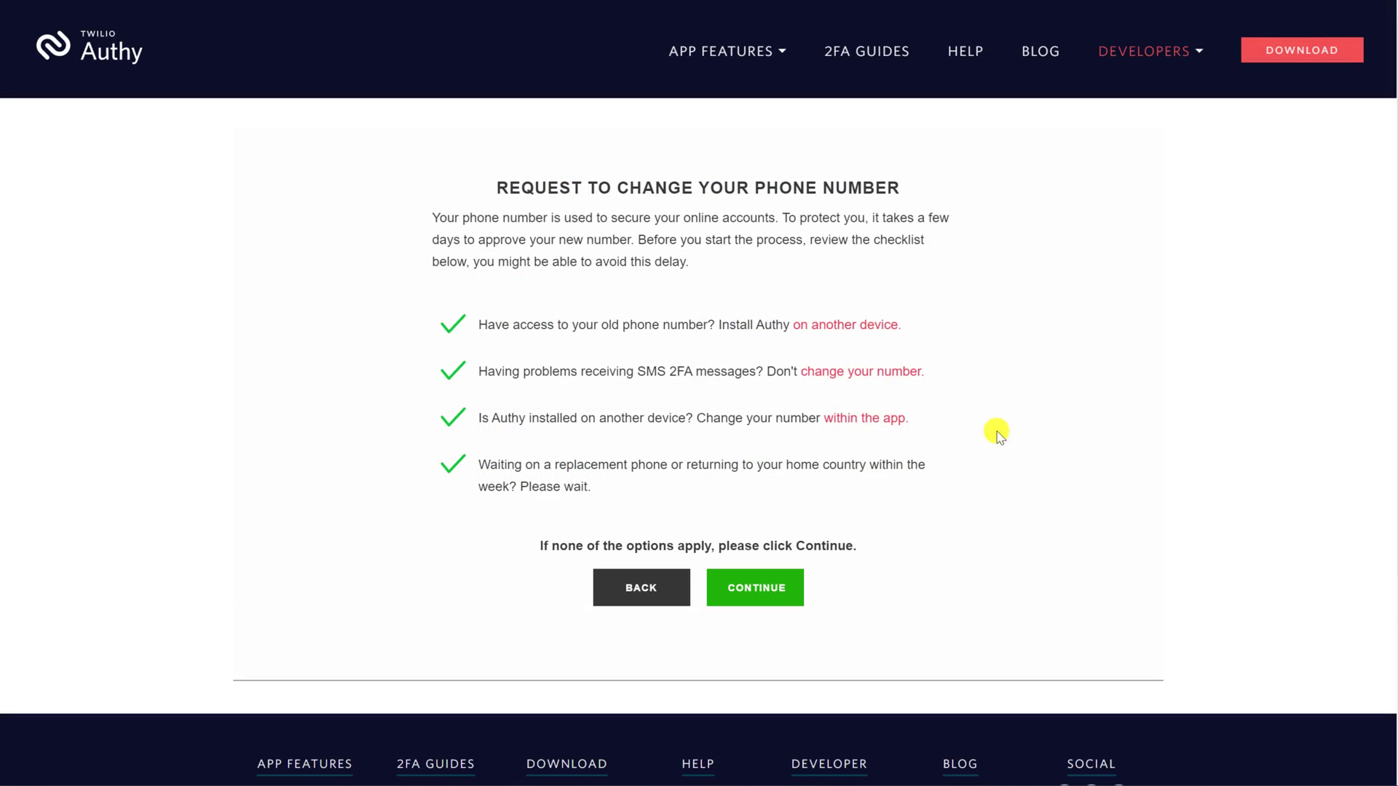
pyautogui.click(767, 587)
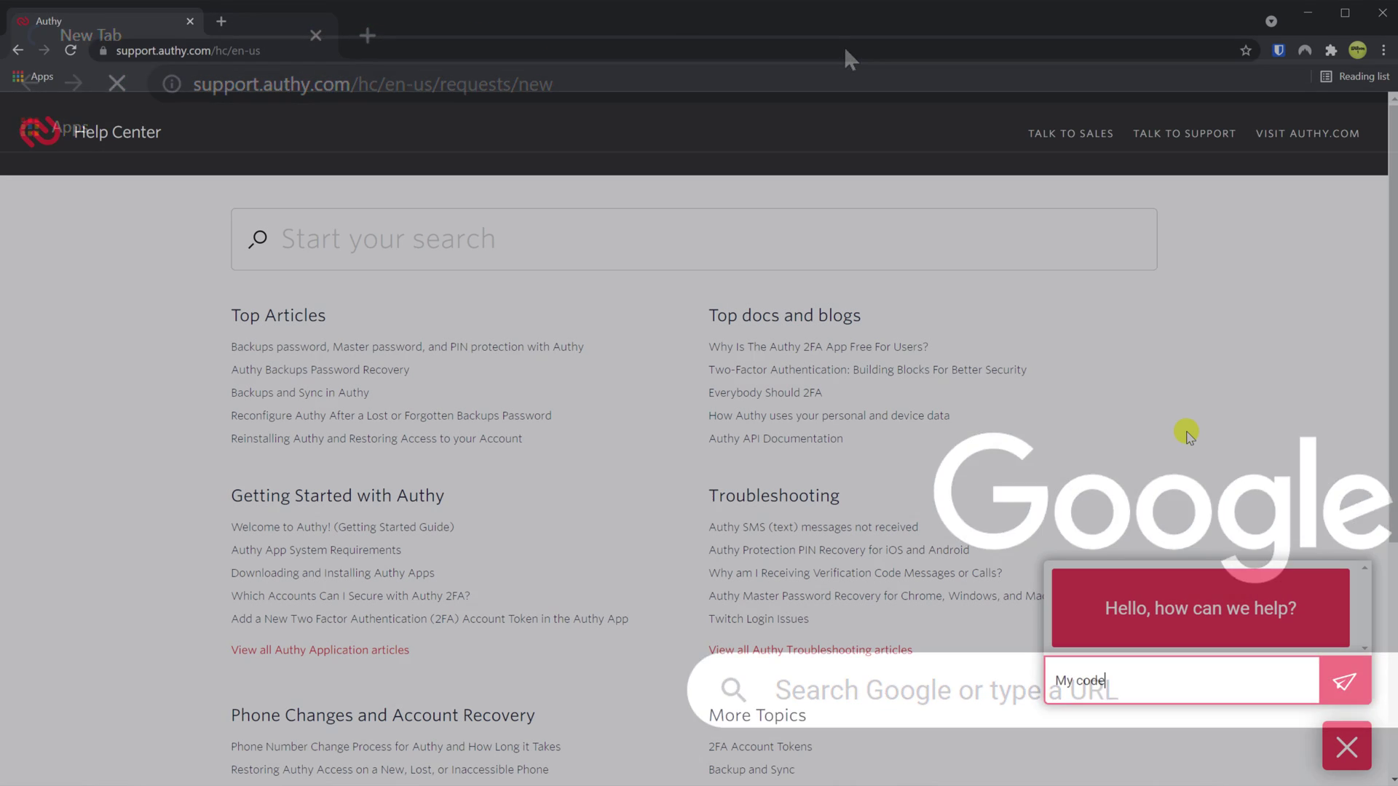
# Send 'My codes don't work' in the support chat and ask for more solutions.
pyautogui.write("s don't ")
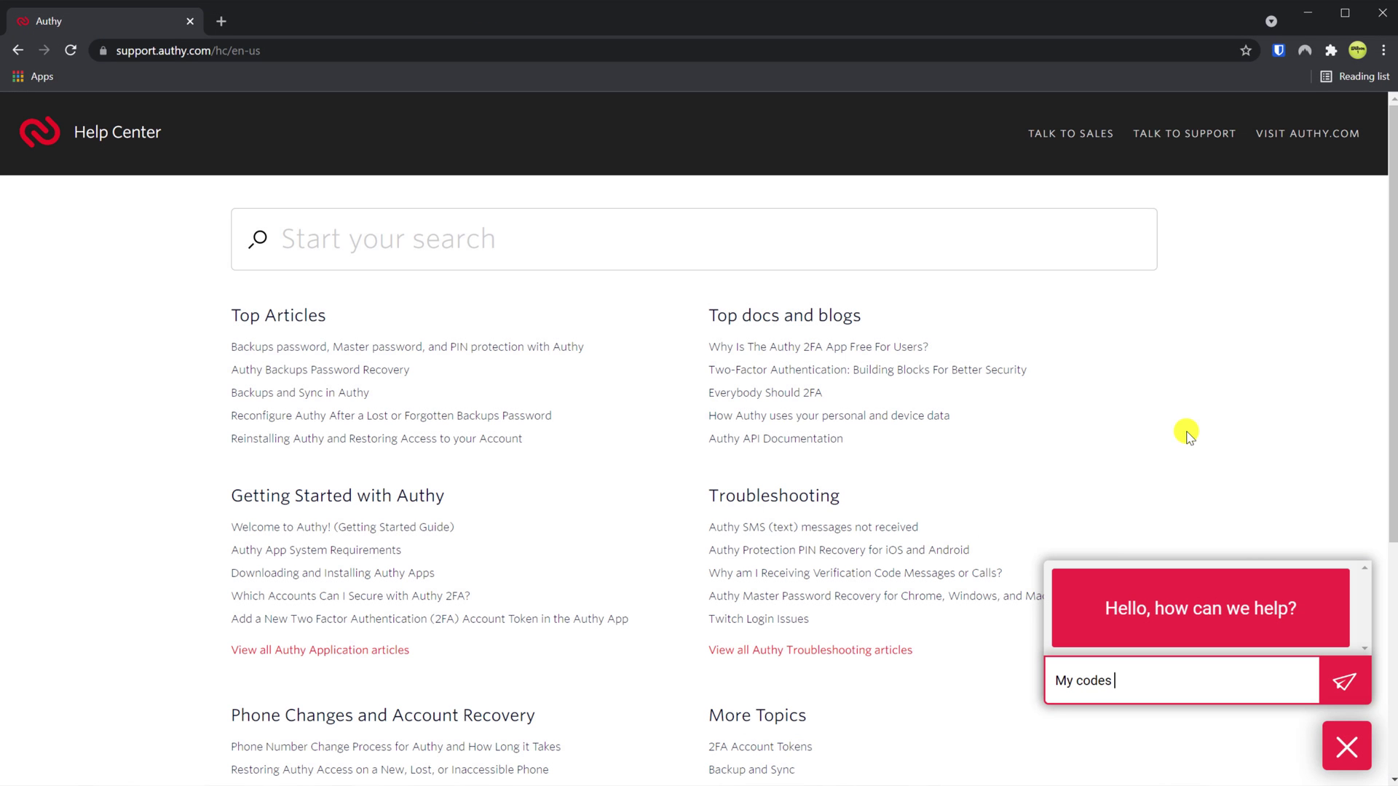
pyautogui.write('work')
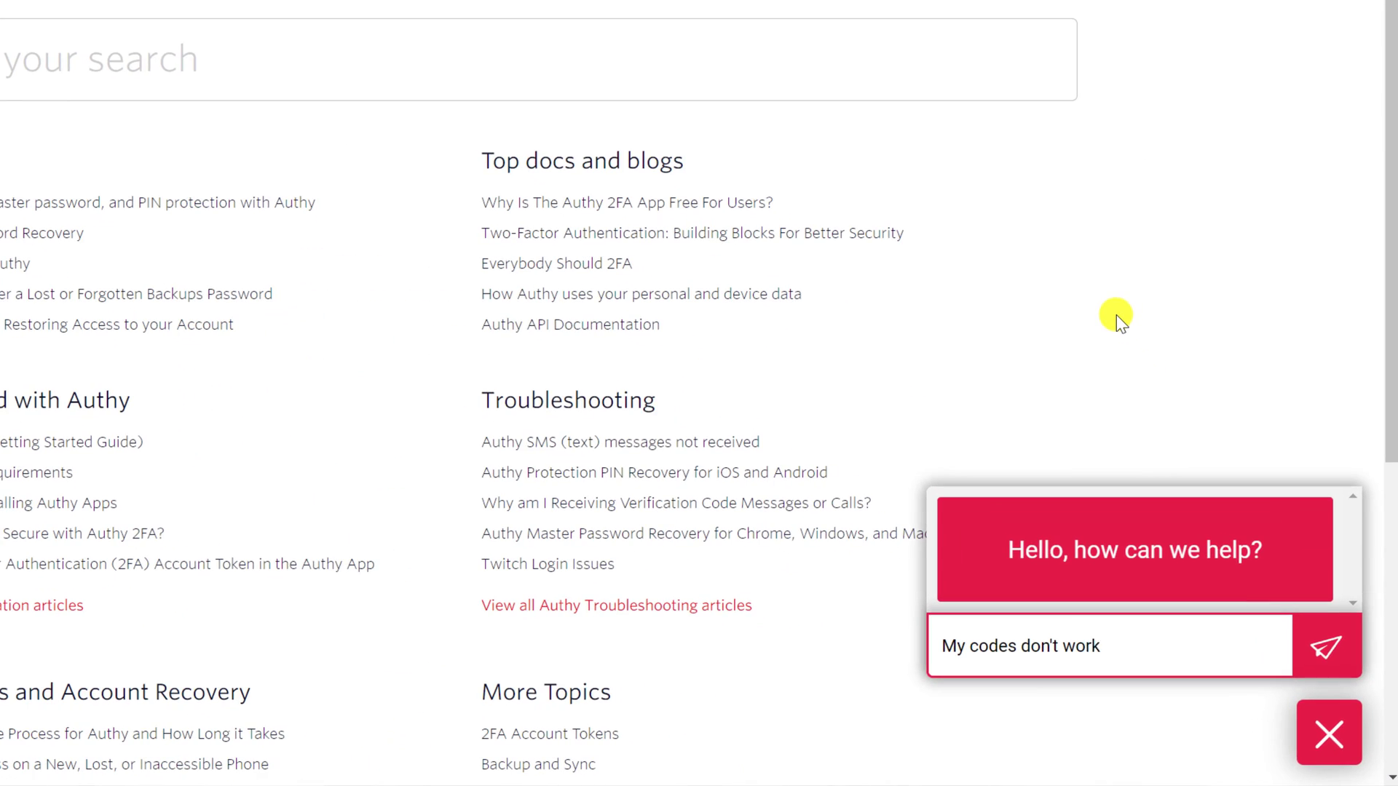
pyautogui.click(1326, 647)
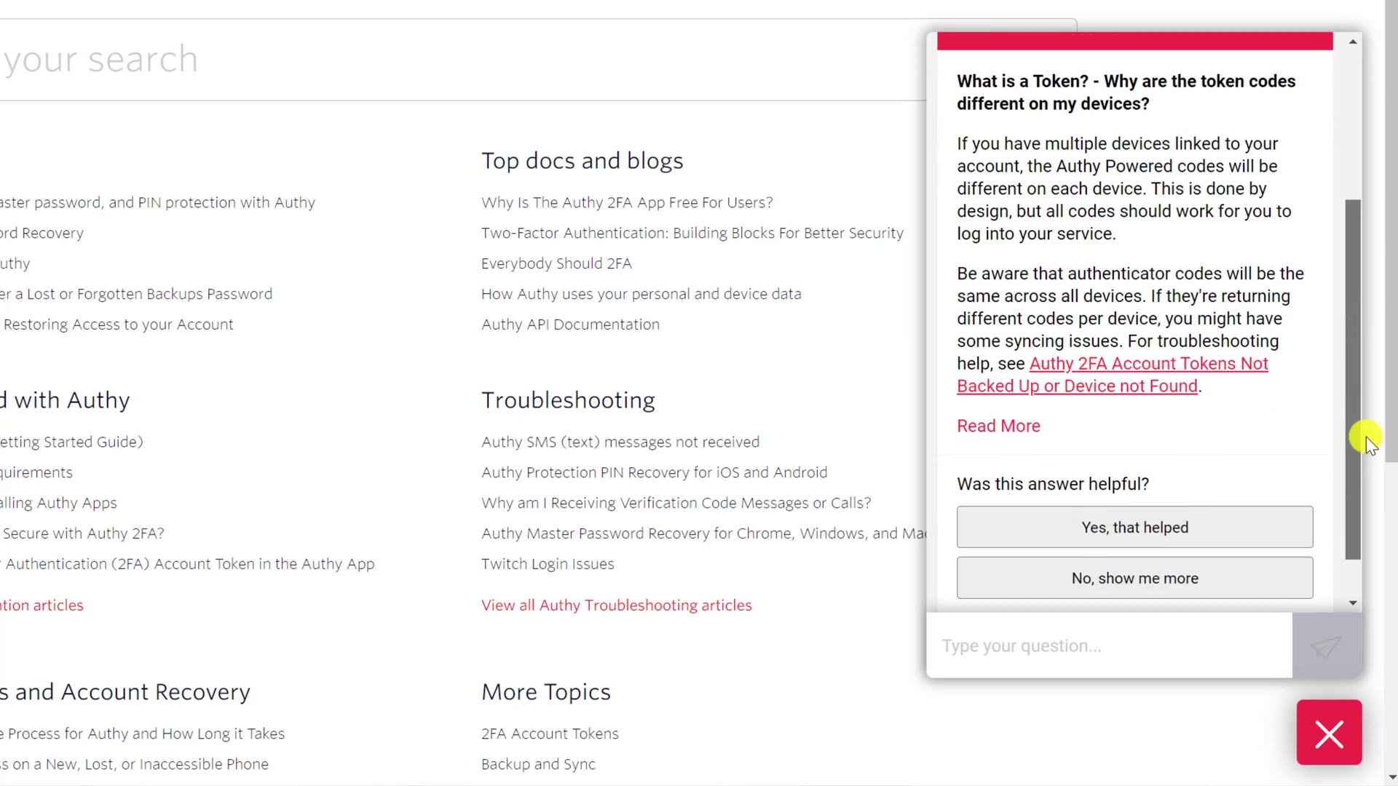
pyautogui.click(1231, 533)
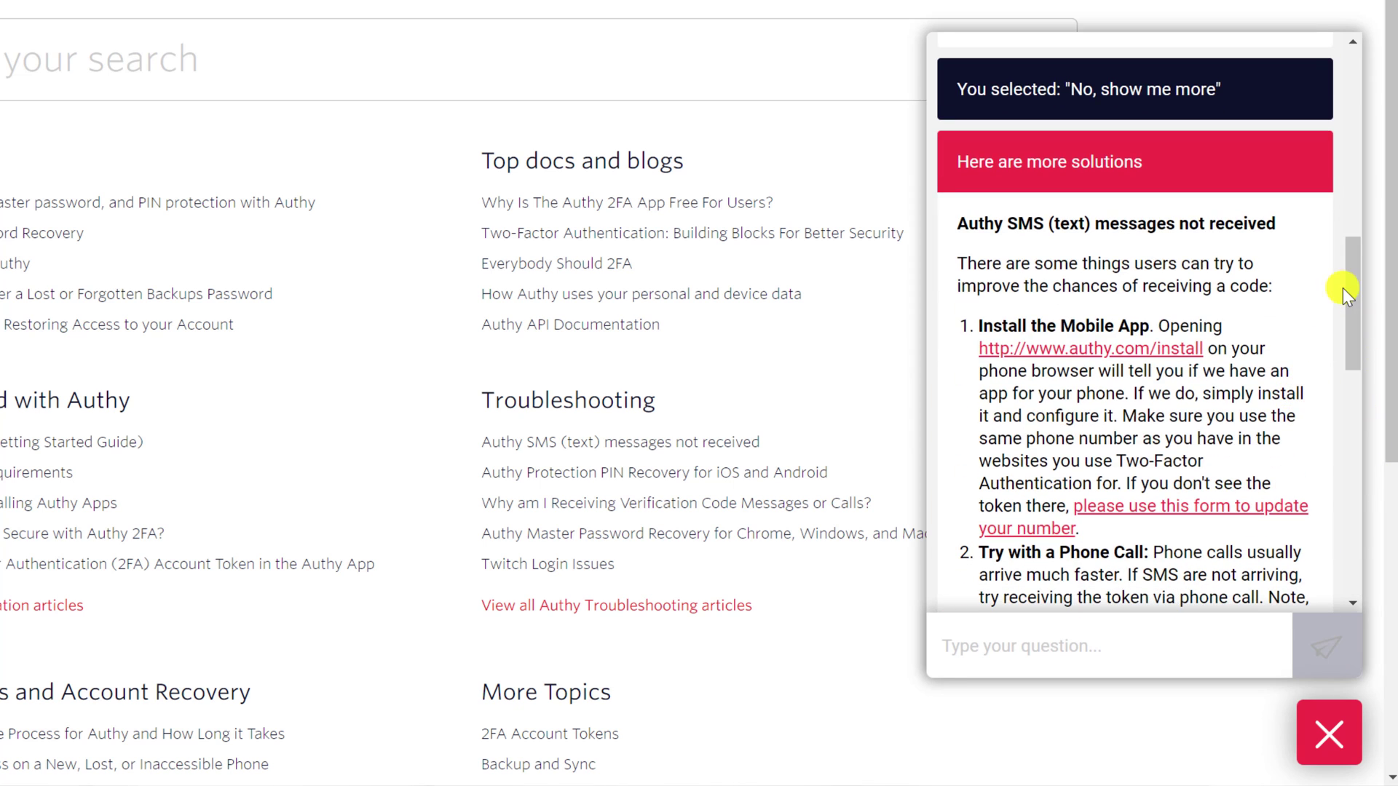
# Open the Contact Support email form and select its prefilled Description text.
pyautogui.moveTo(1357, 288); pyautogui.dragTo(1356, 575)
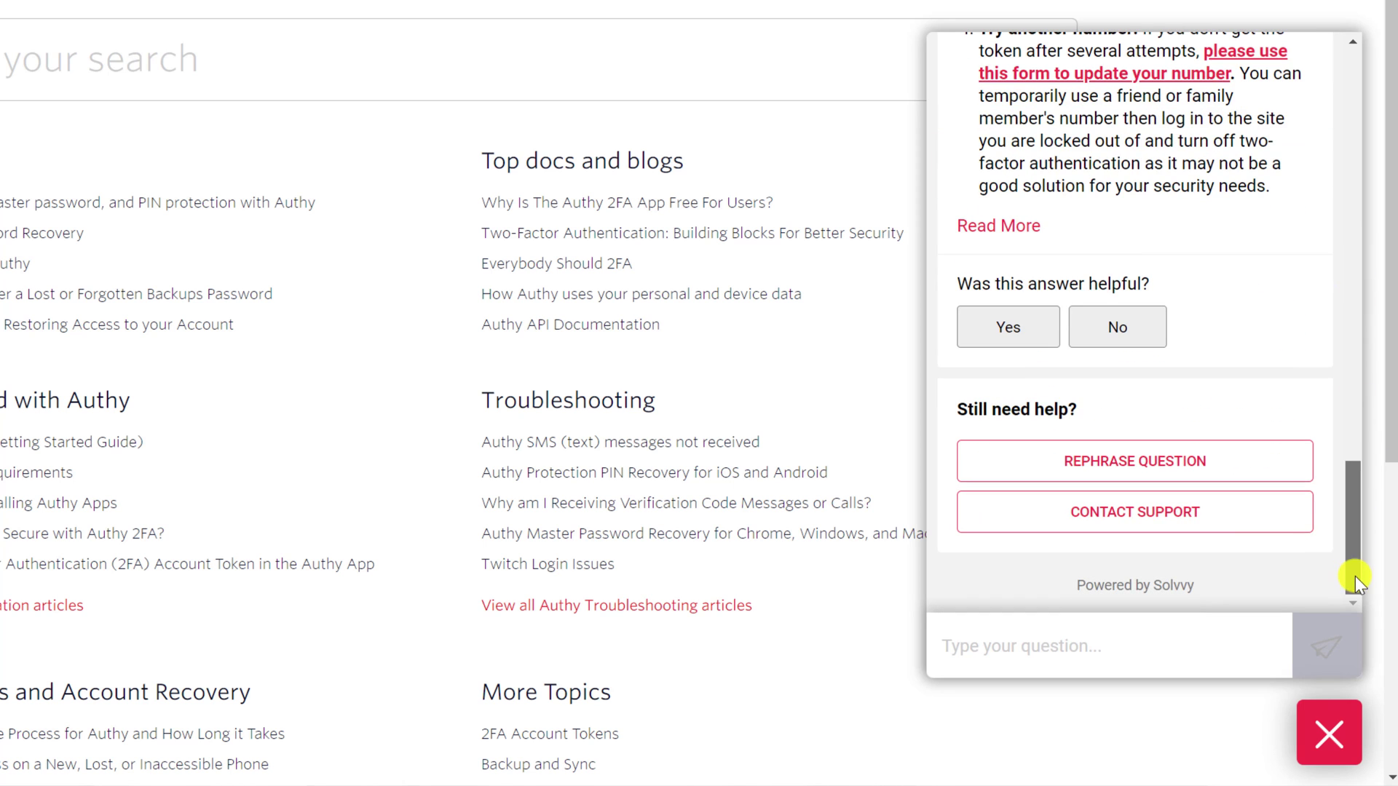
pyautogui.click(1194, 513)
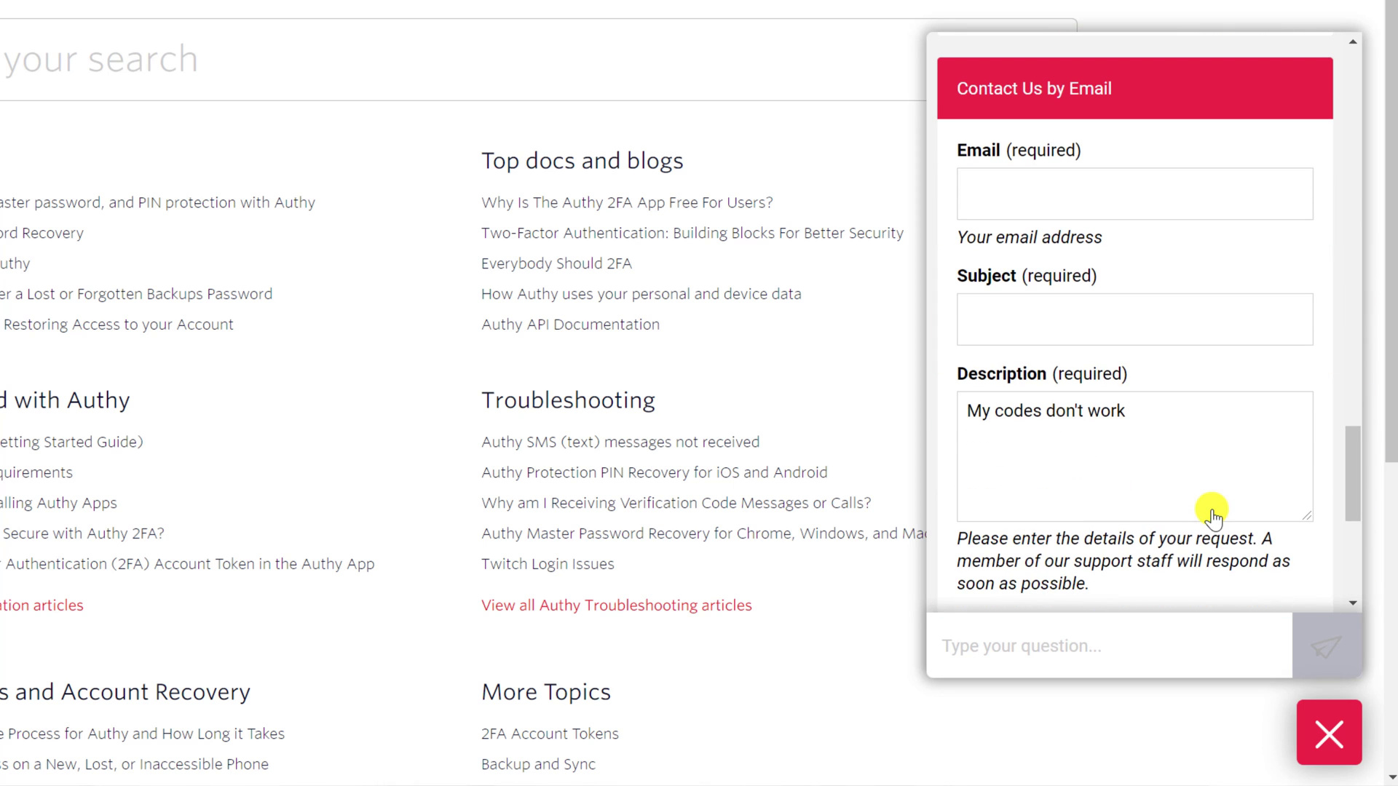
pyautogui.moveTo(1152, 410); pyautogui.dragTo(973, 408)
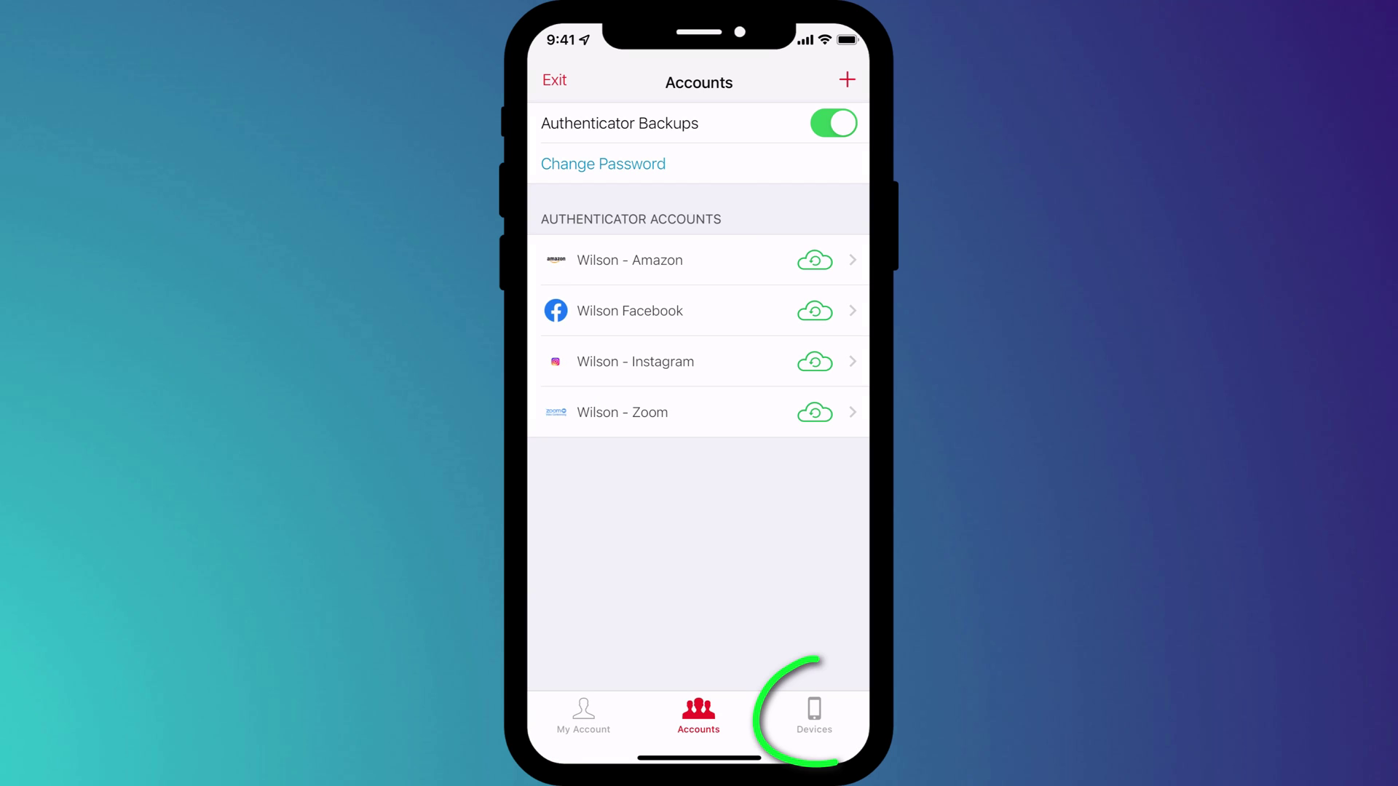
# Turn on the Allow Multi-device toggle under Devices.
pyautogui.click(813, 713)
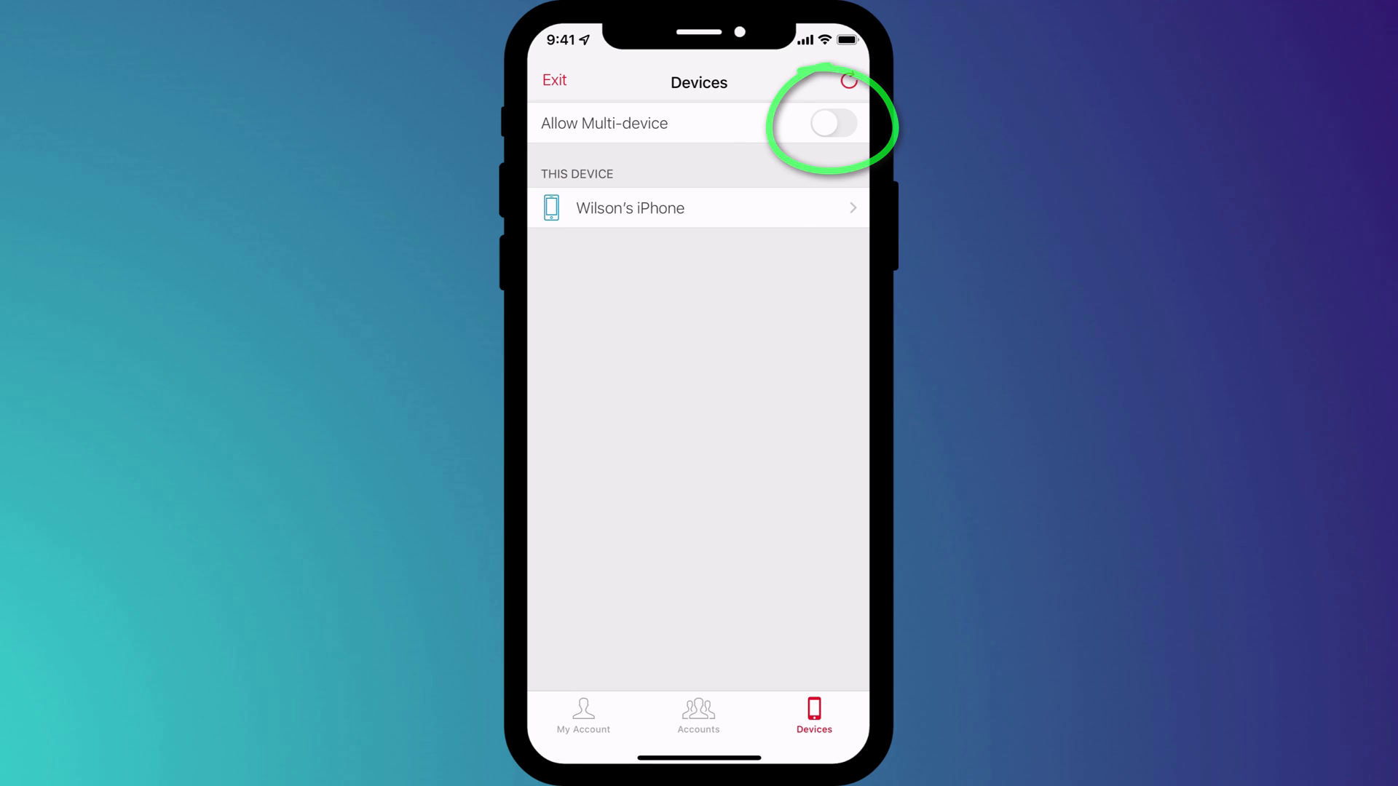
pyautogui.click(834, 123)
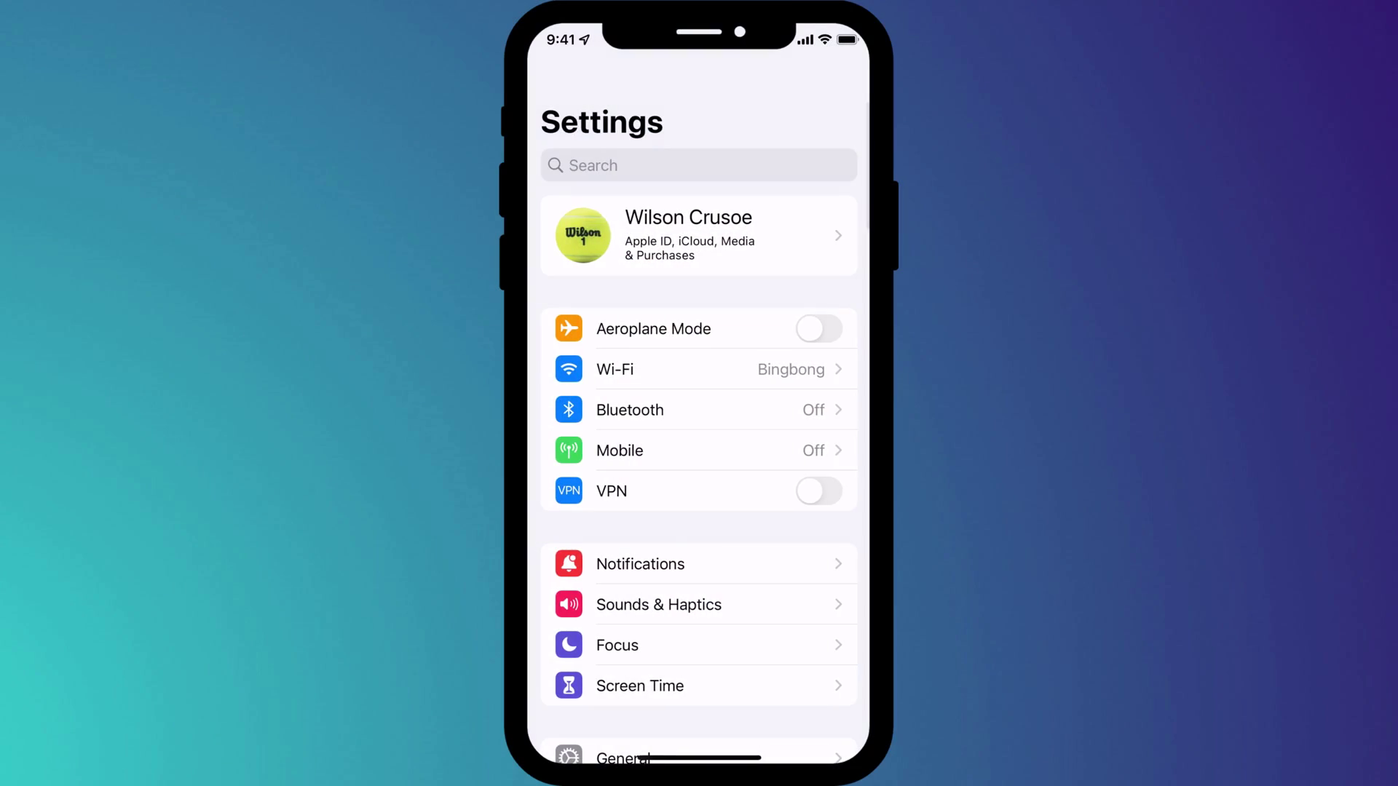
# Go to General > Transfer or Reset iPhone in iOS Settings.
pyautogui.scroll(-3, 698, 436)
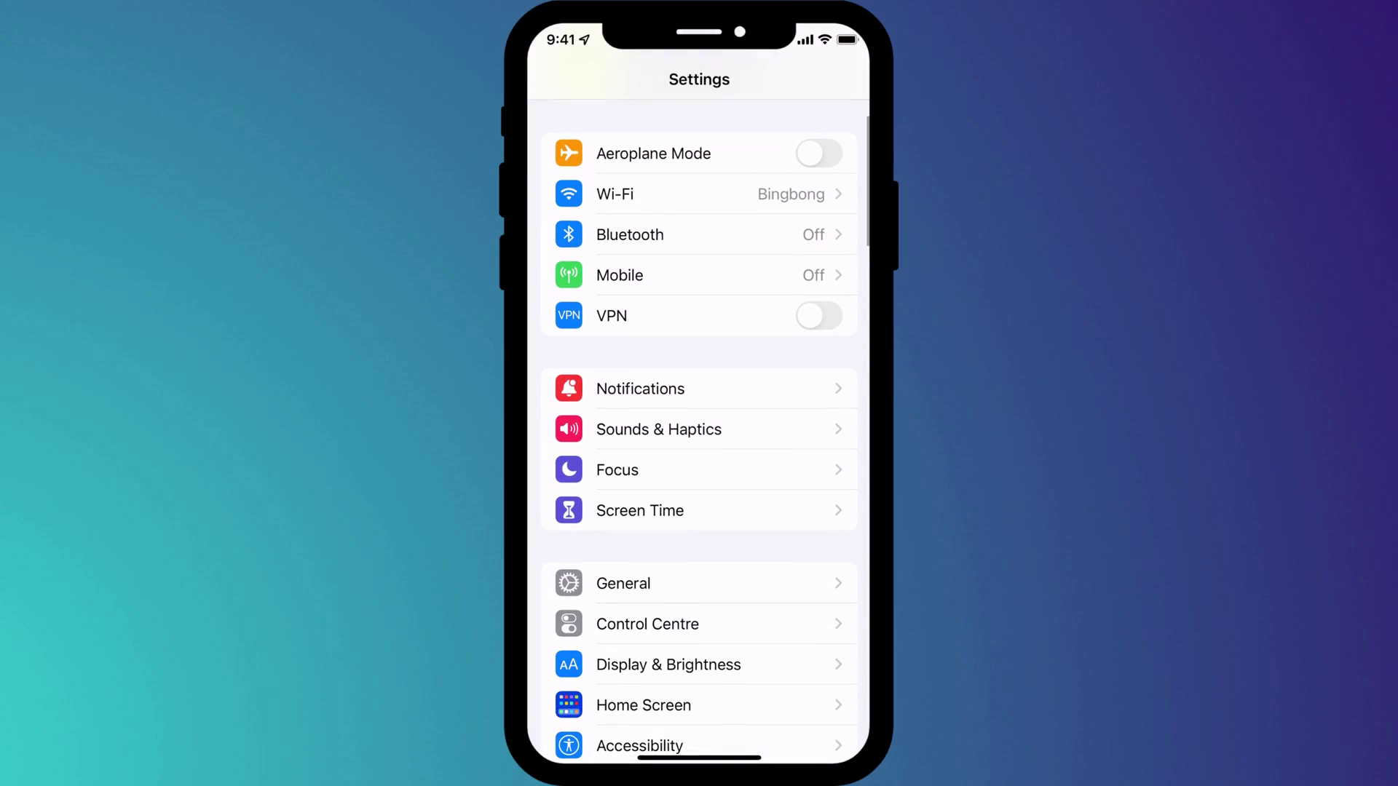
pyautogui.click(623, 583)
pyautogui.scroll(-5, 699, 437)
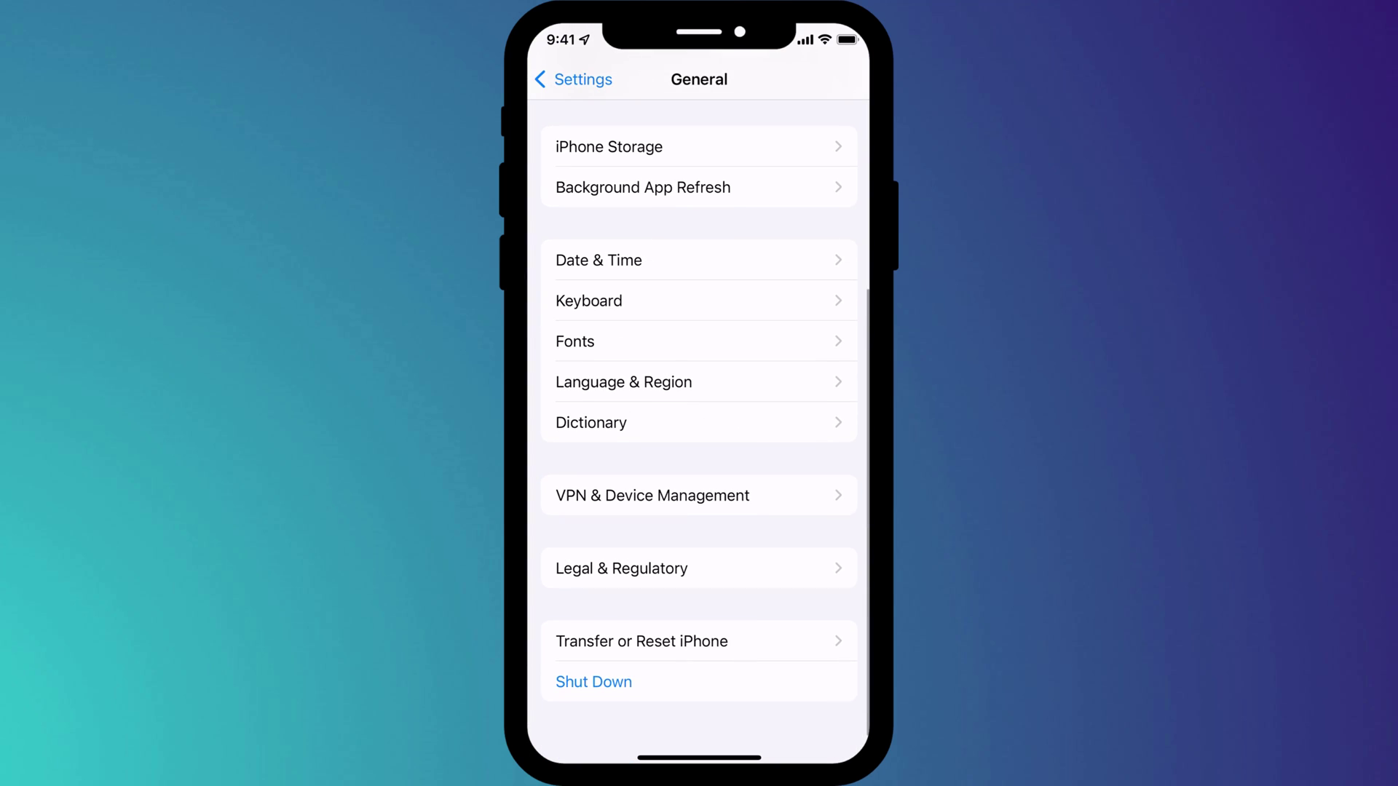
pyautogui.click(641, 641)
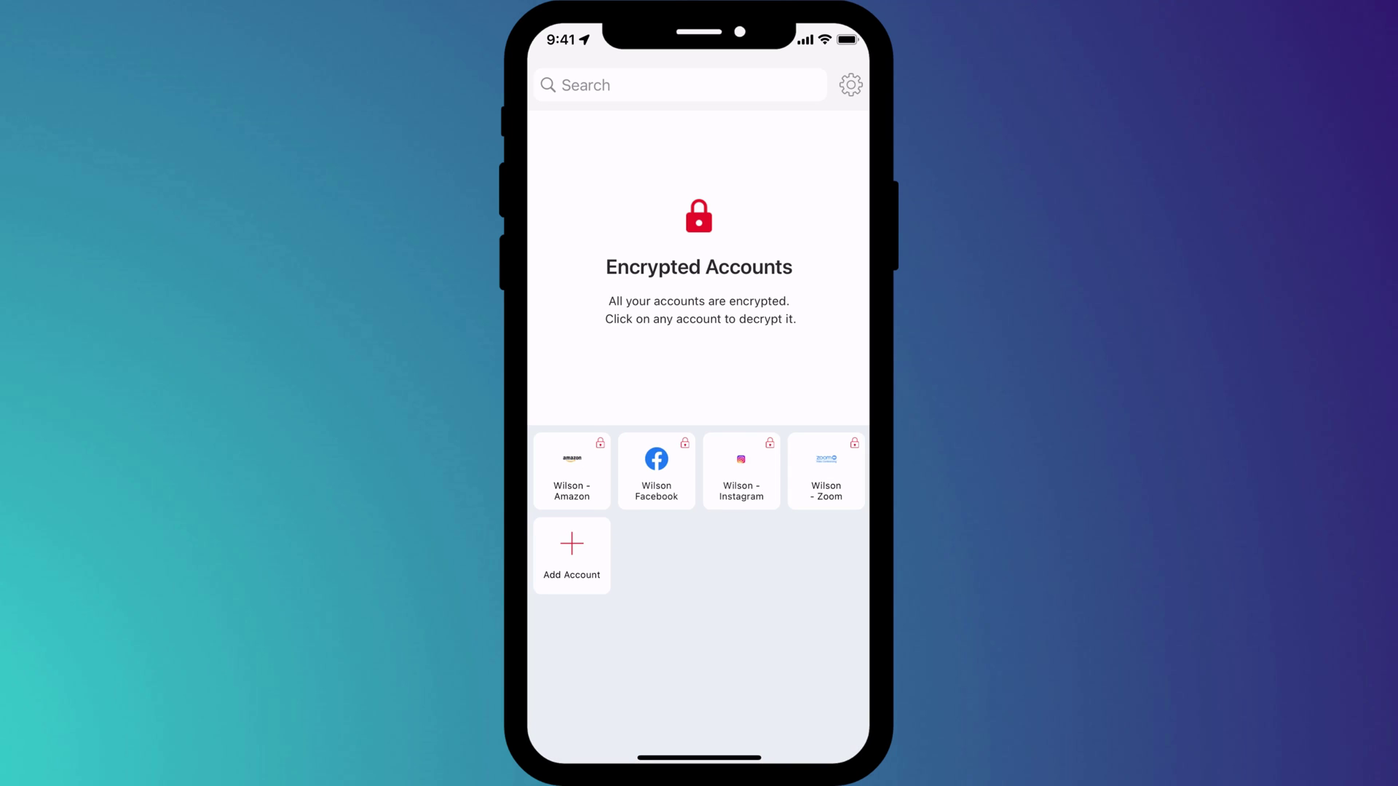
# Select the Amazon account and unlock the encrypted accounts with the backups password.
pyautogui.click(572, 471)
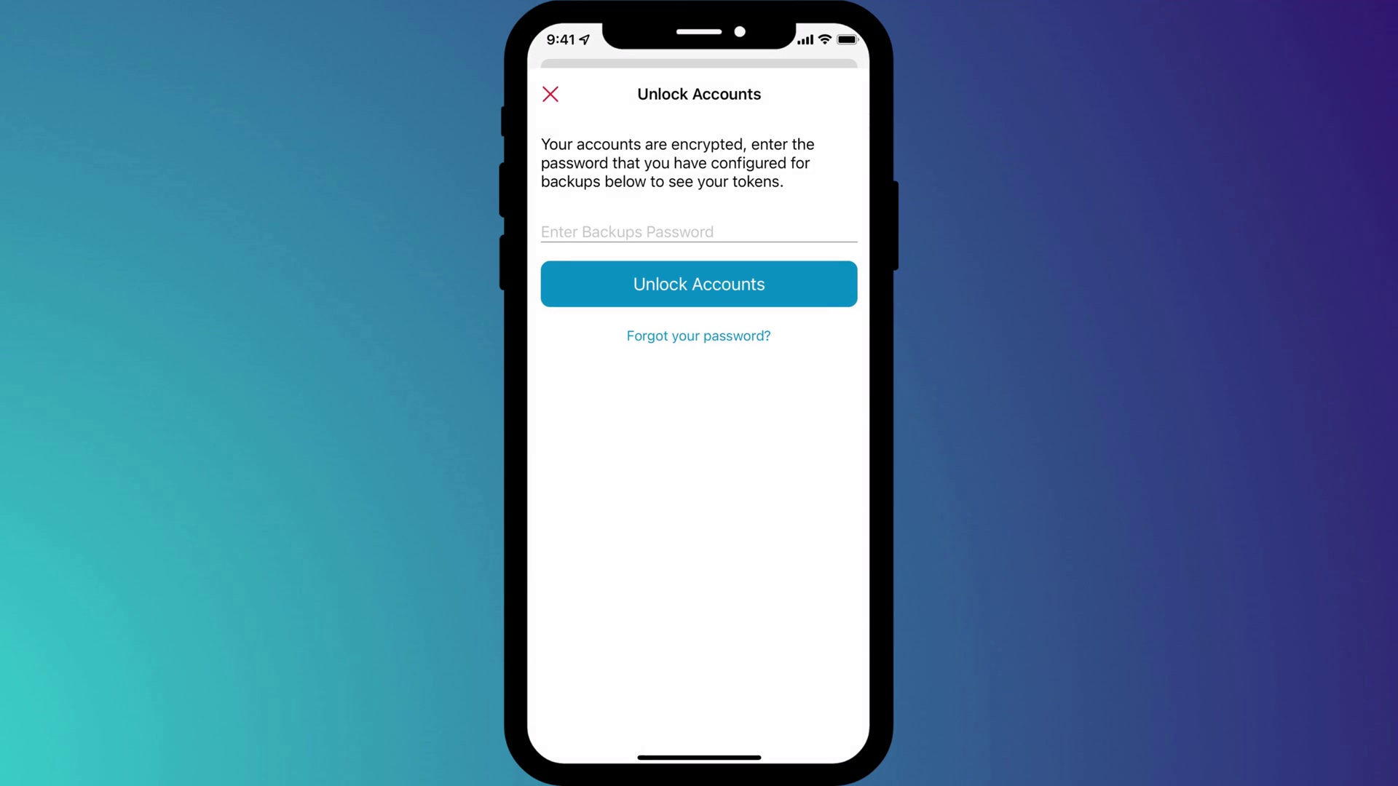
pyautogui.click(699, 231)
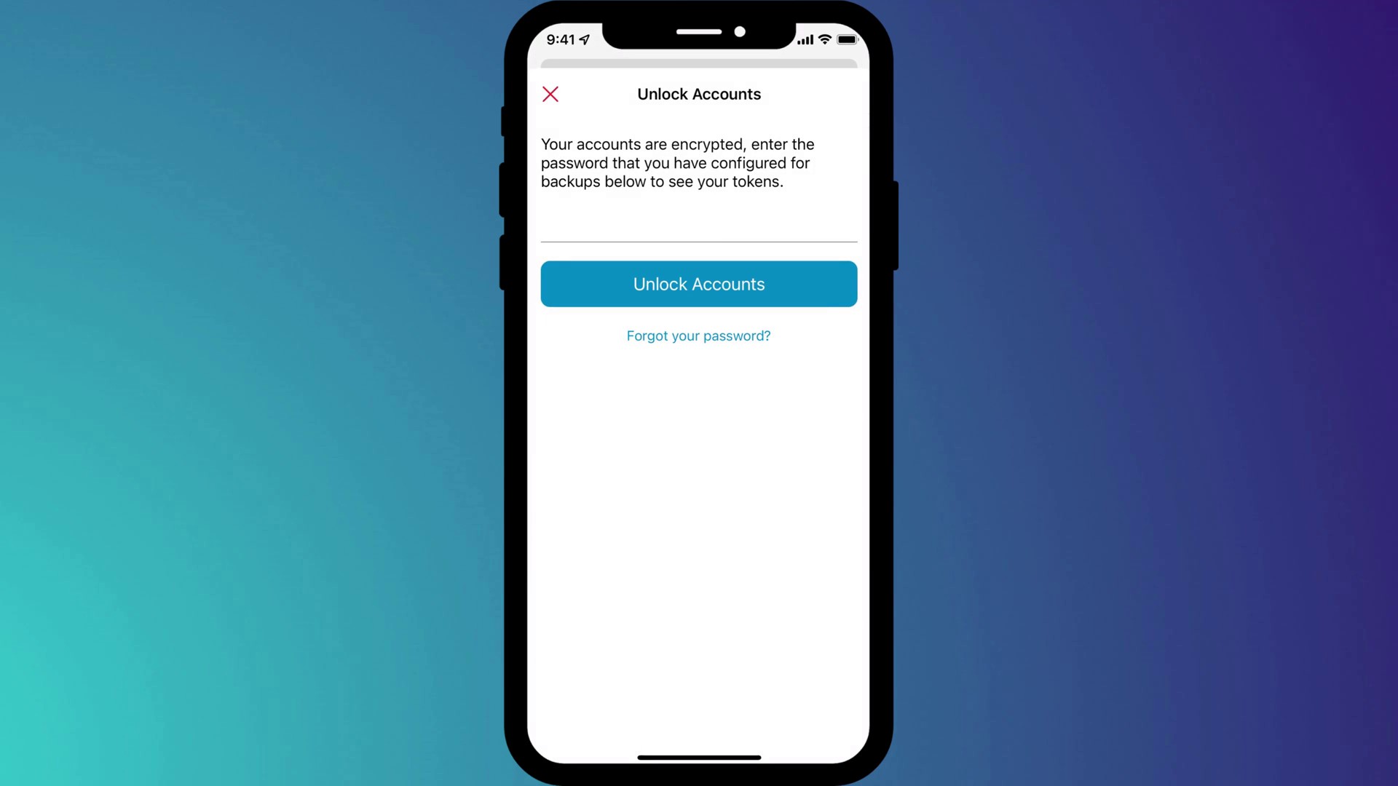
pyautogui.click(699, 280)
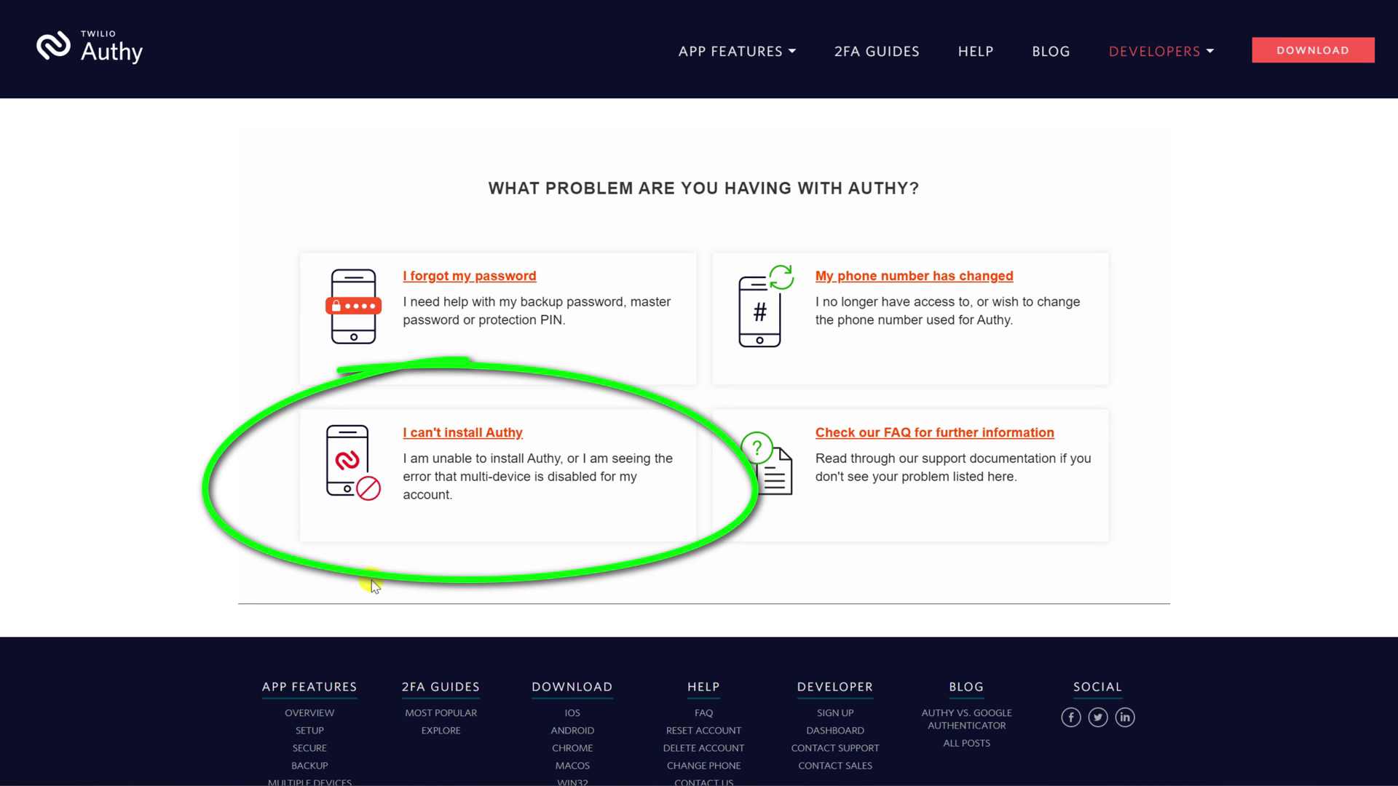
# Choose 'I can't install Authy', set country to Australia (+61), then open the recovery email.
pyautogui.click(488, 437)
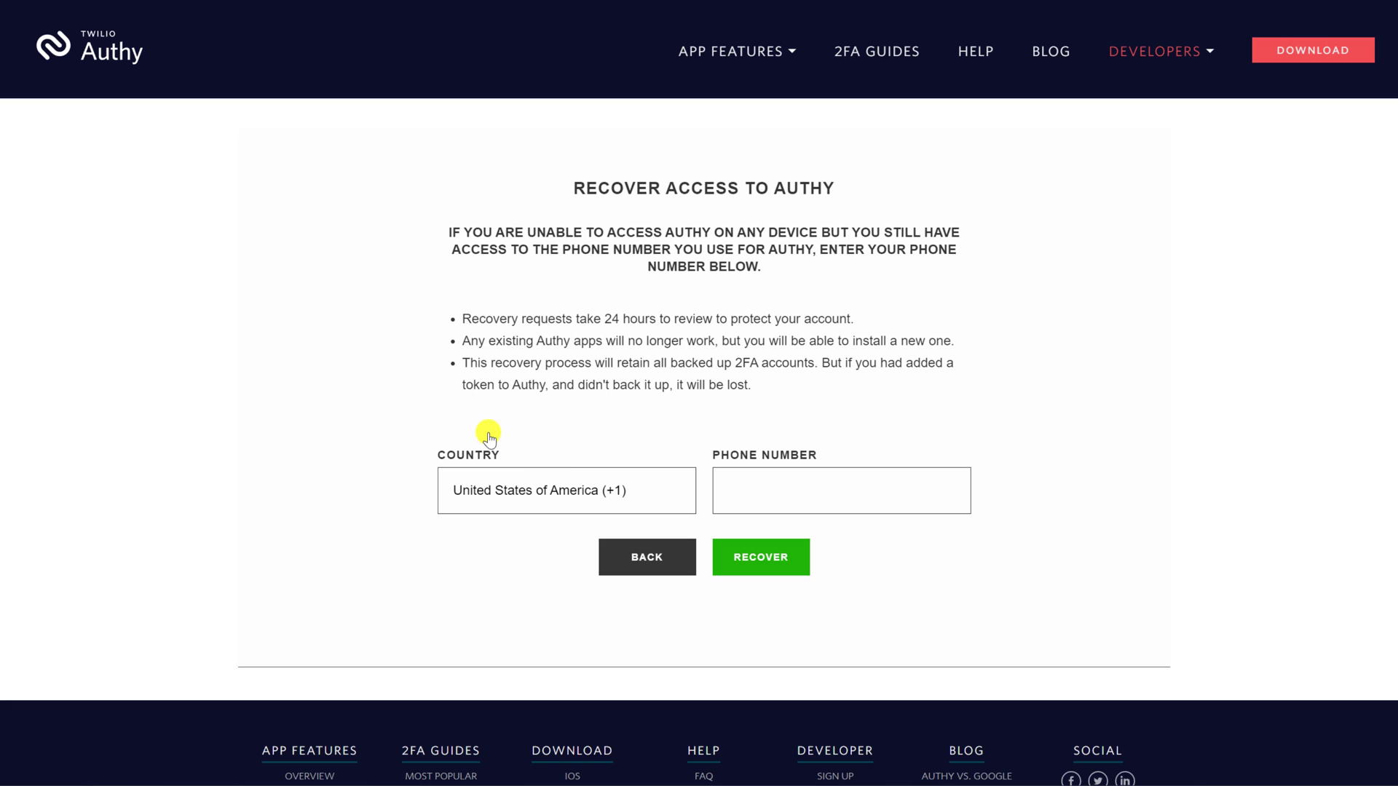
pyautogui.click(571, 483)
pyautogui.write('61')
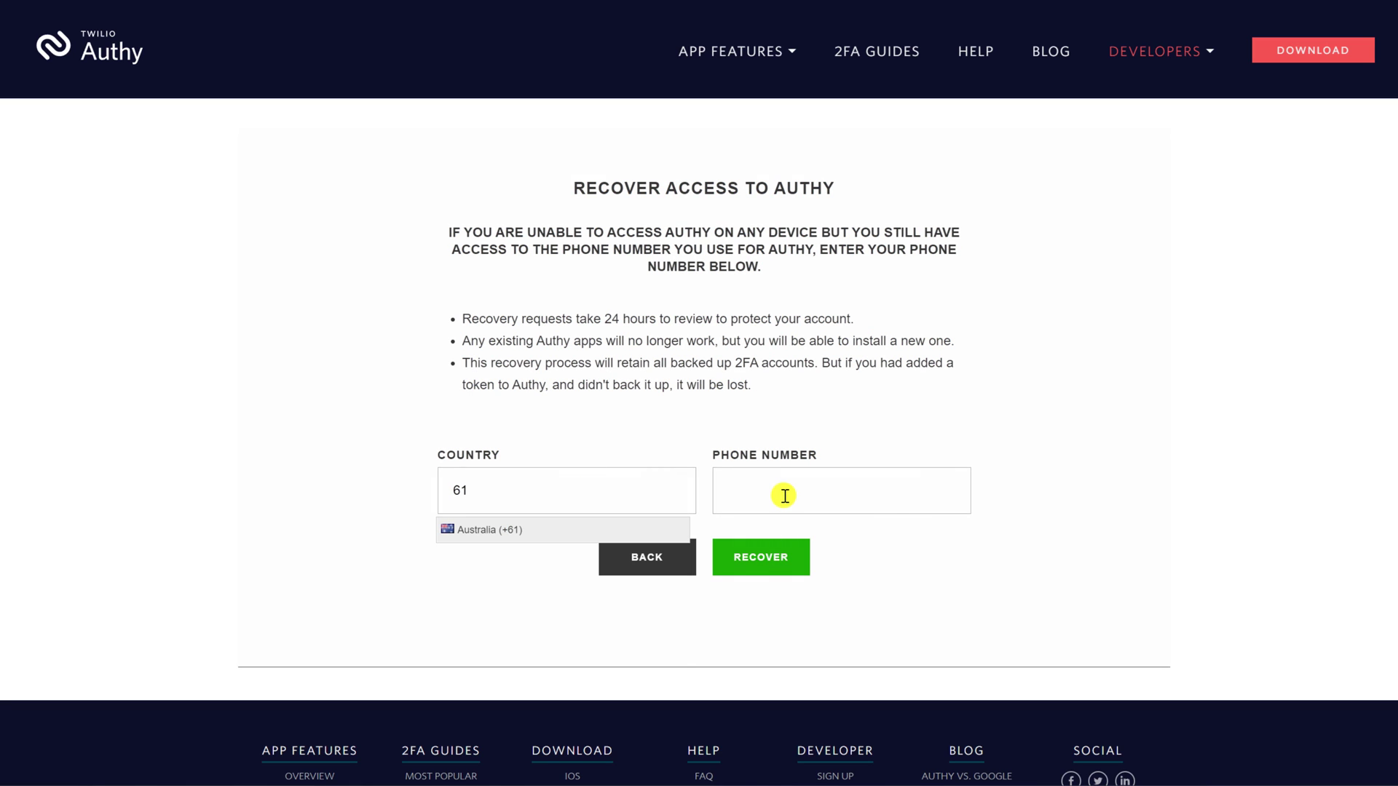
pyautogui.click(665, 533)
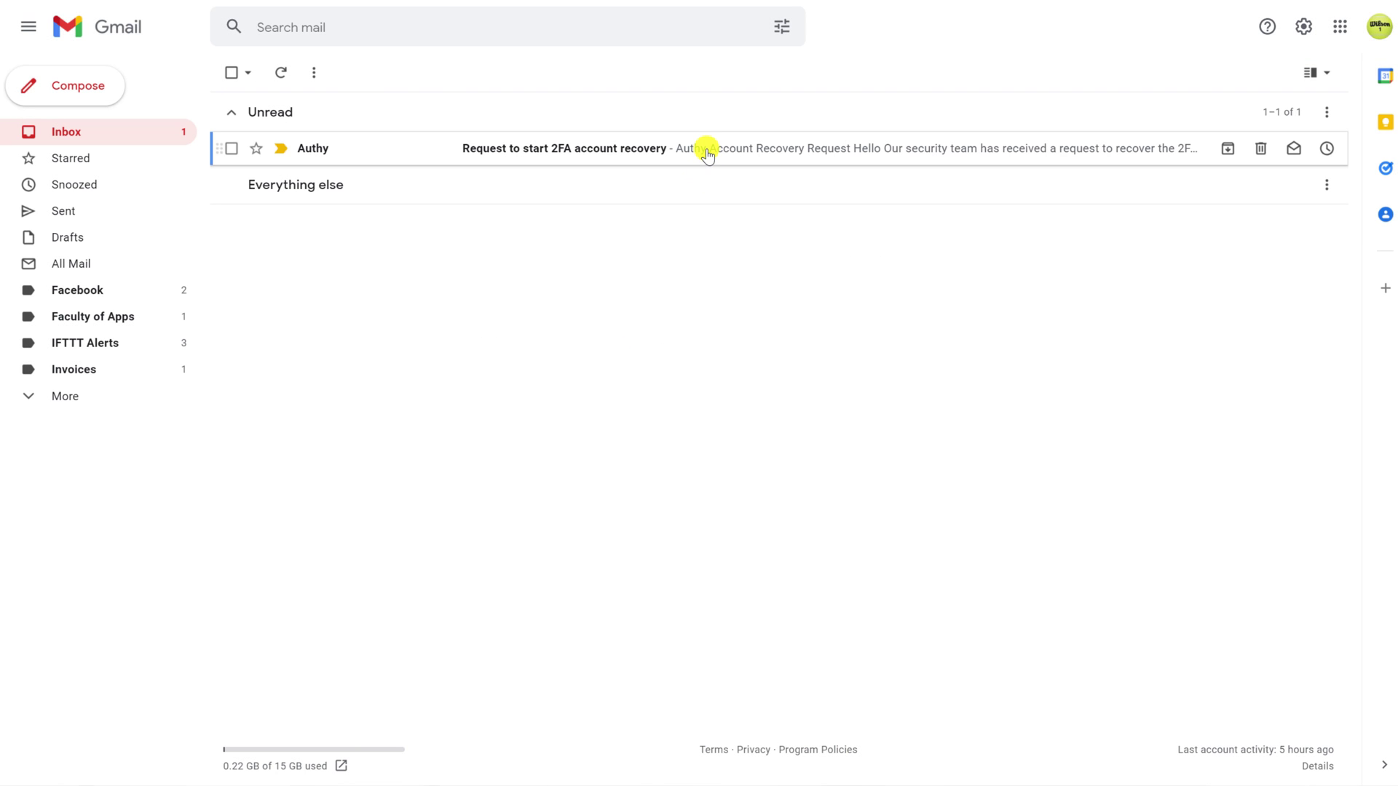
pyautogui.click(706, 150)
pyautogui.scroll(-5, 727, 262)
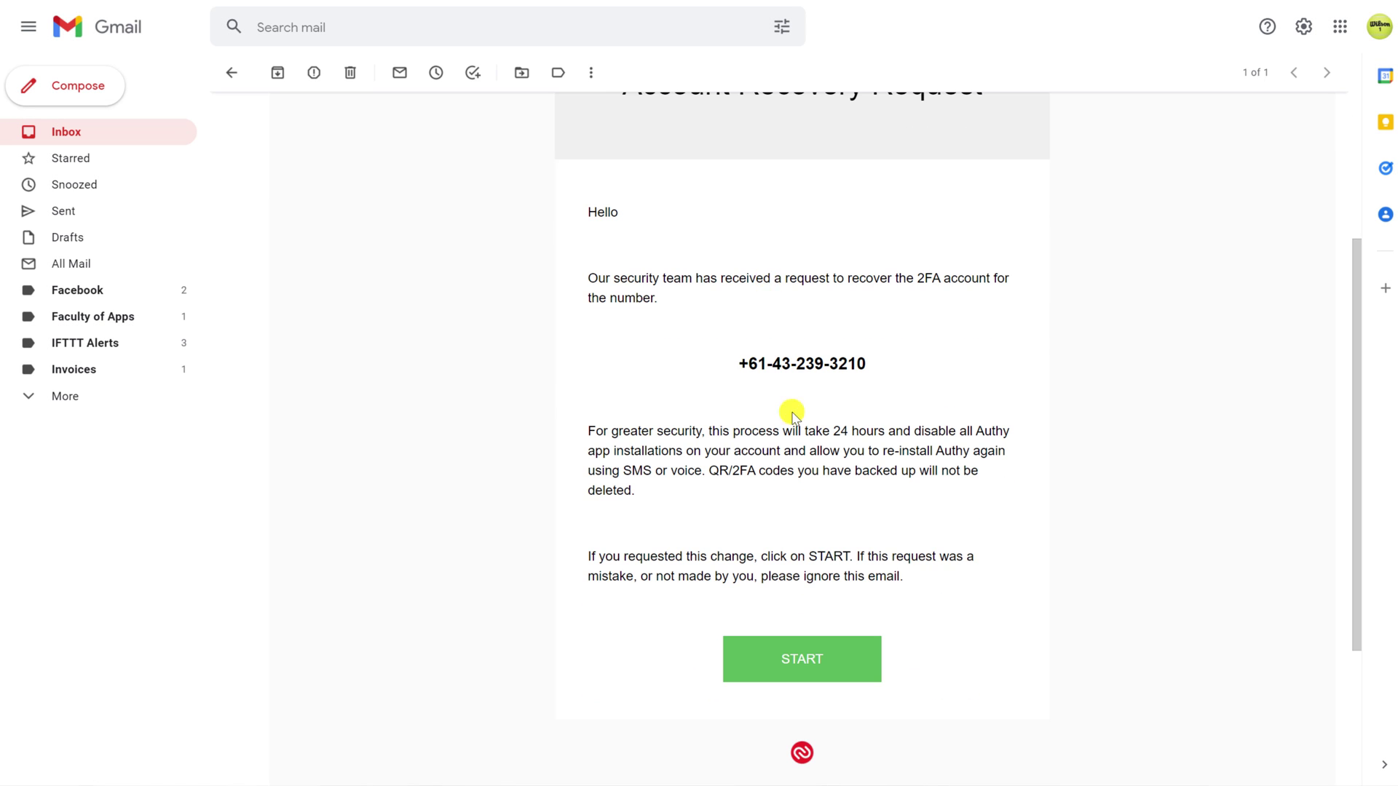
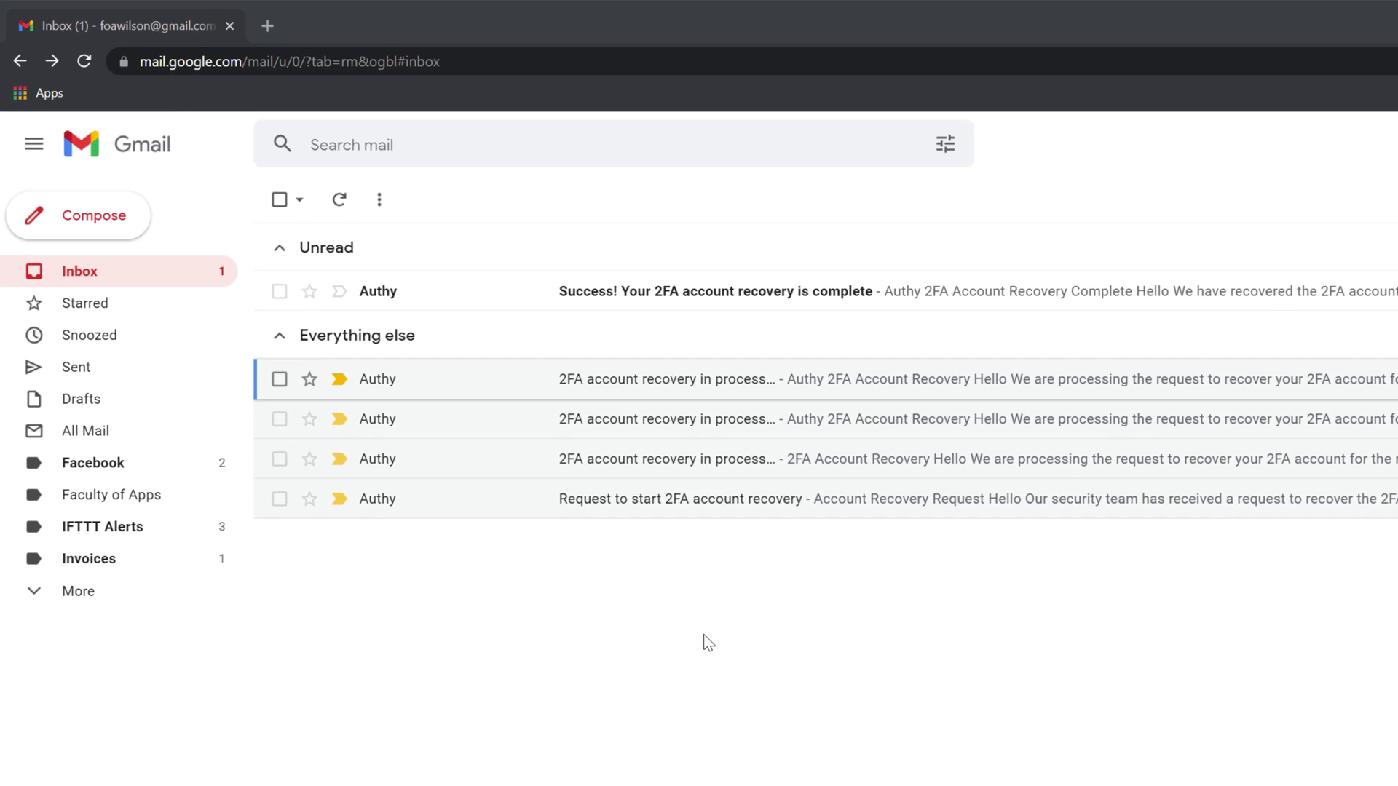
# Open Authy's 'Success! Your 2FA account recovery is complete' email and scroll through its message.
pyautogui.click(768, 293)
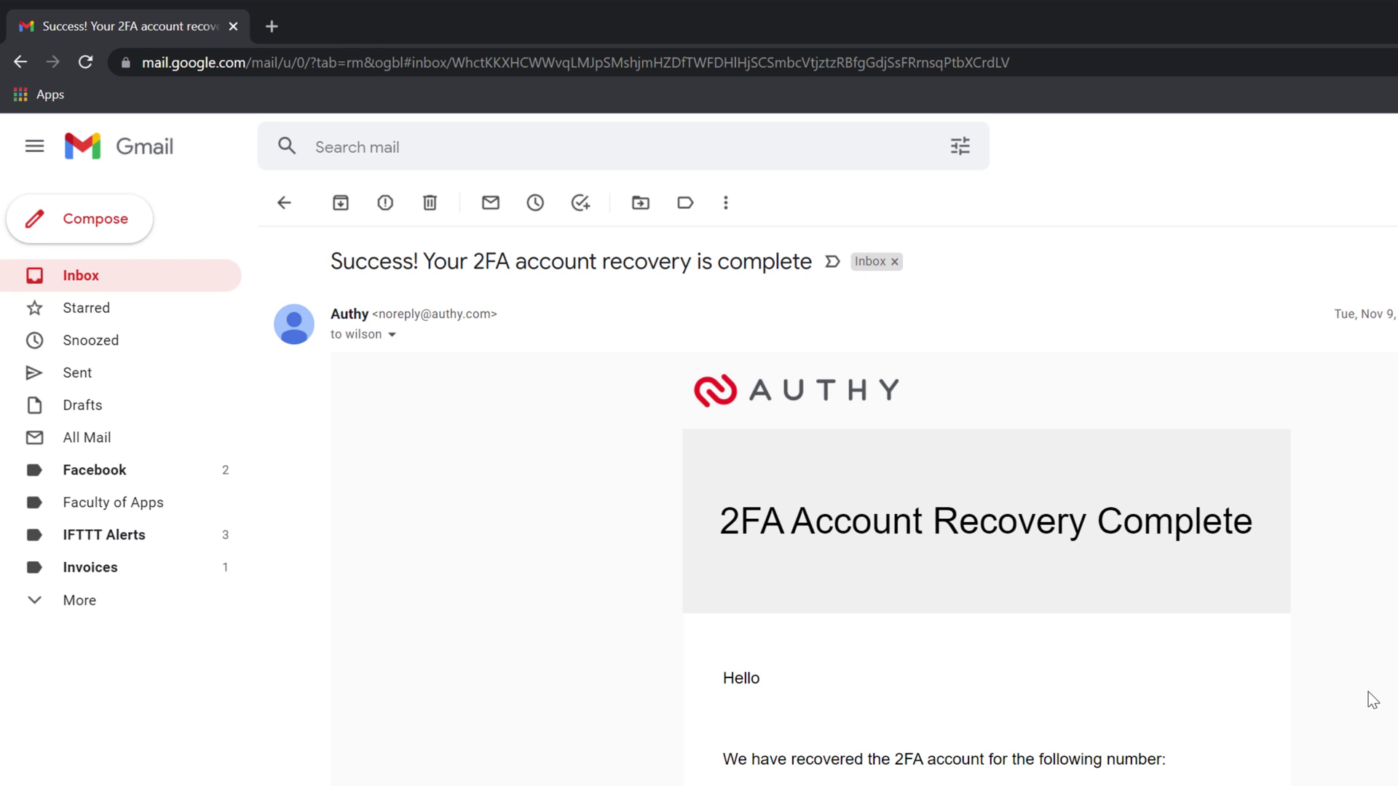
pyautogui.scroll(-3, 1347, 635)
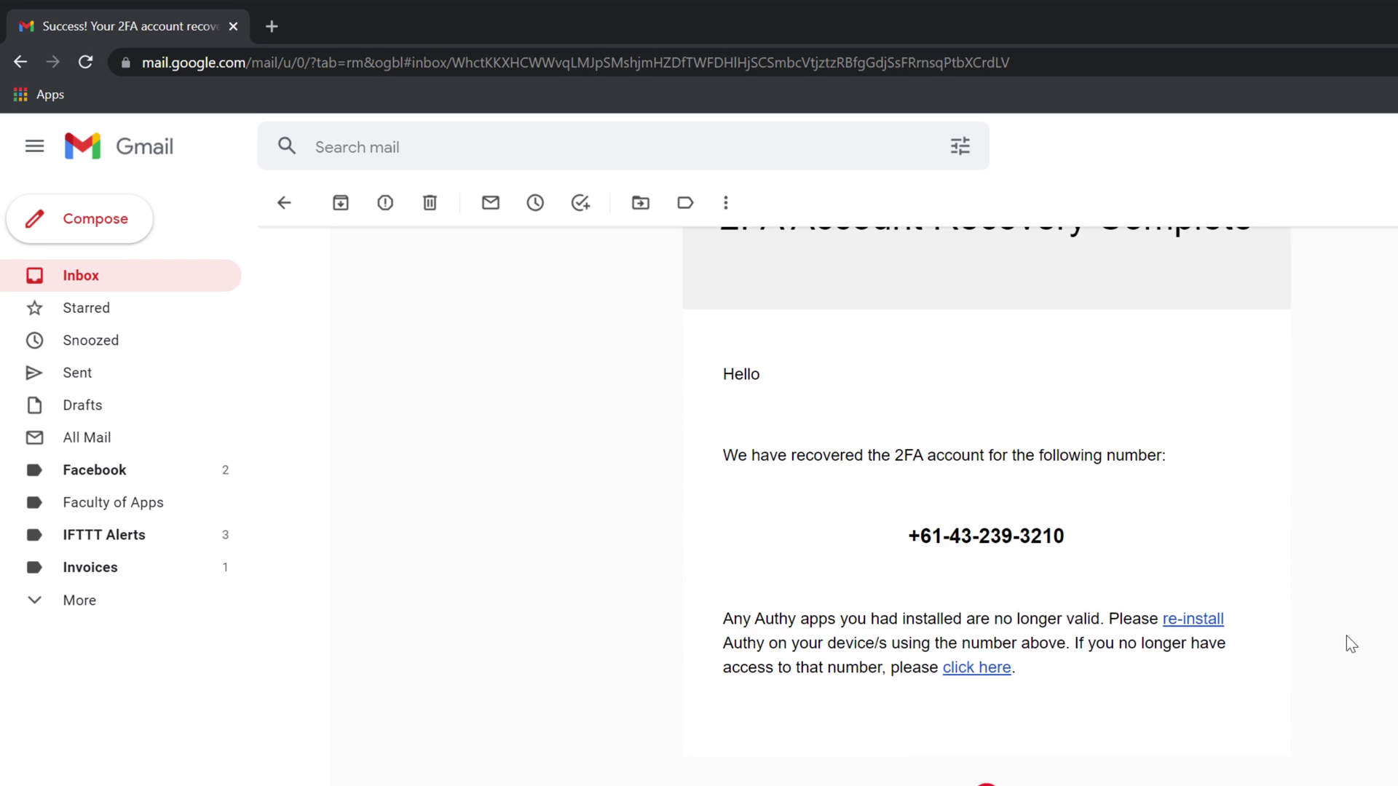